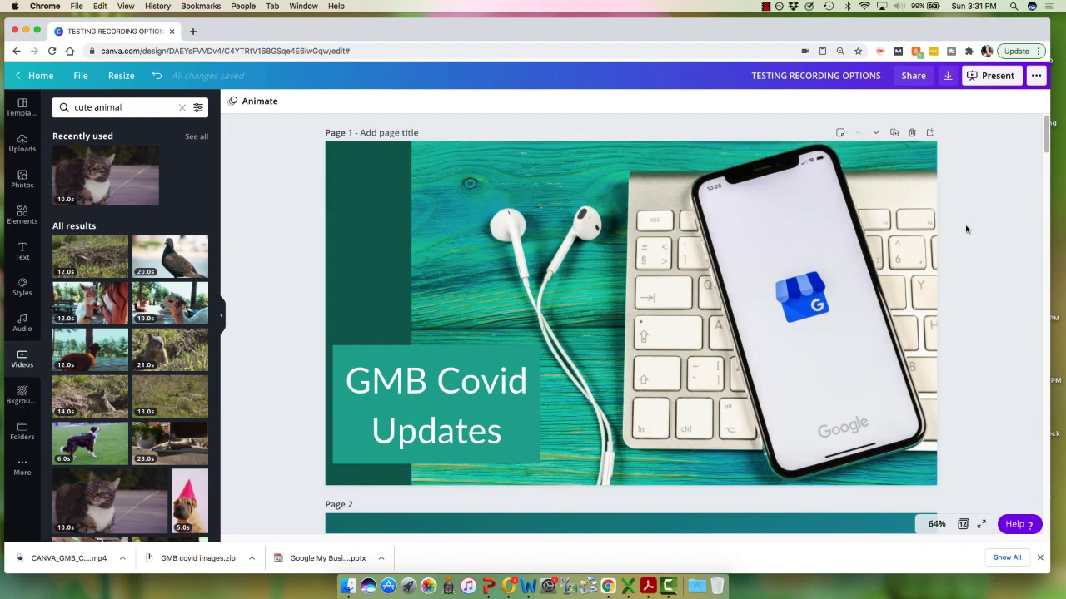
Scroll through the Canva design's pages to review them before exporting
scroll(764, 341, down, 10)
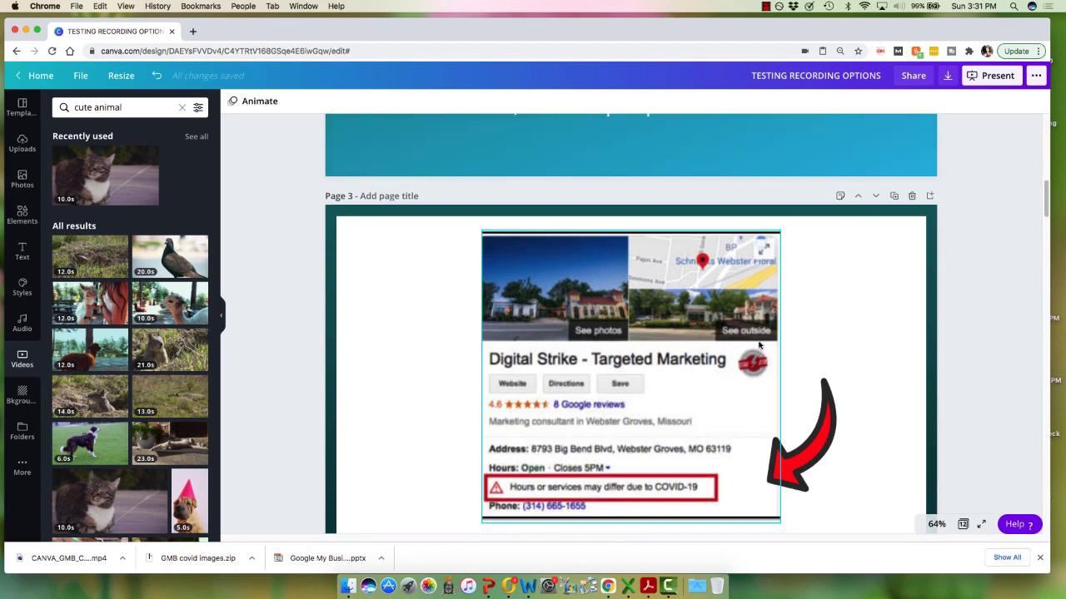
scroll(759, 344, down, 15)
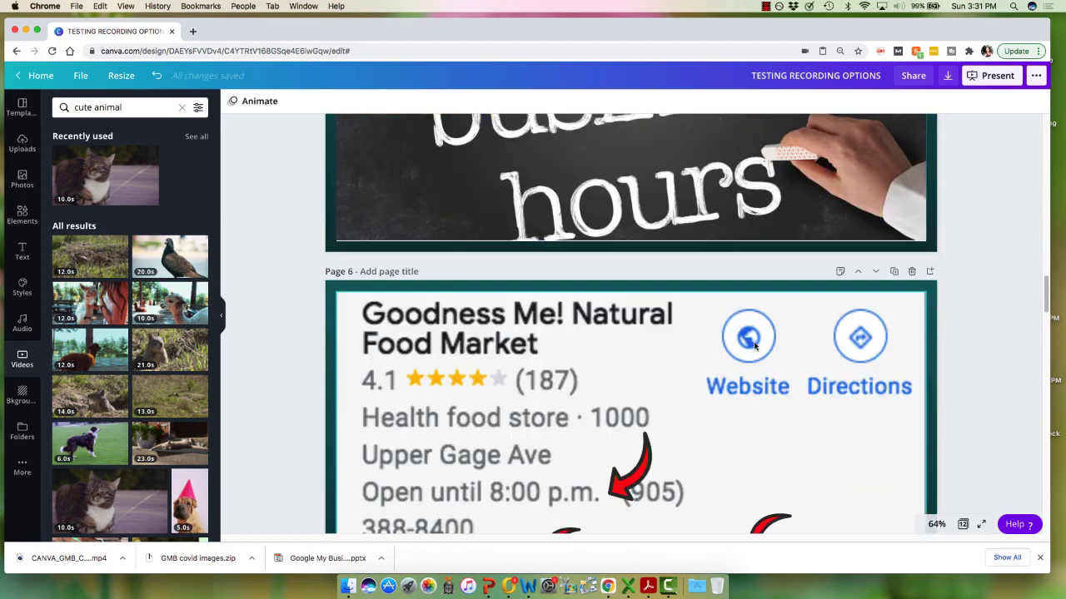
scroll(755, 346, down, 3)
scroll(750, 344, up, 15)
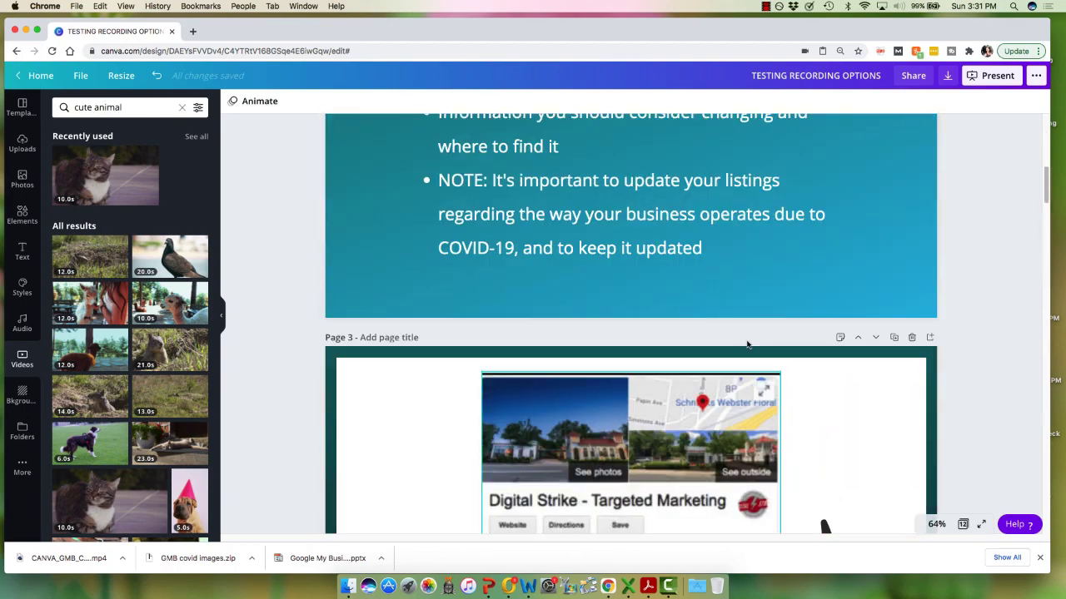
scroll(746, 344, up, 8)
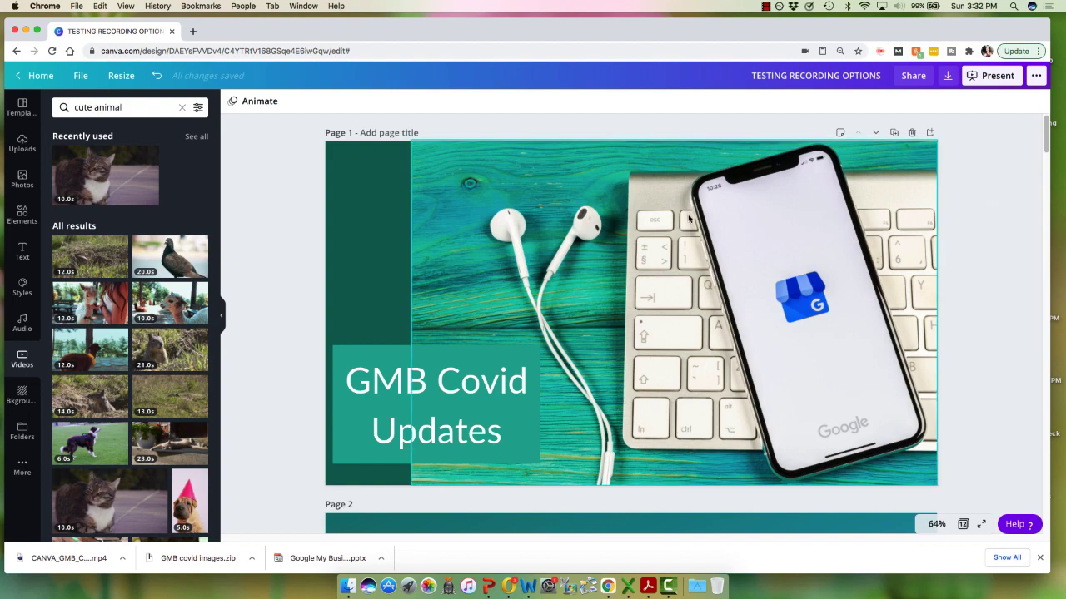
scroll(598, 208, down, 10)
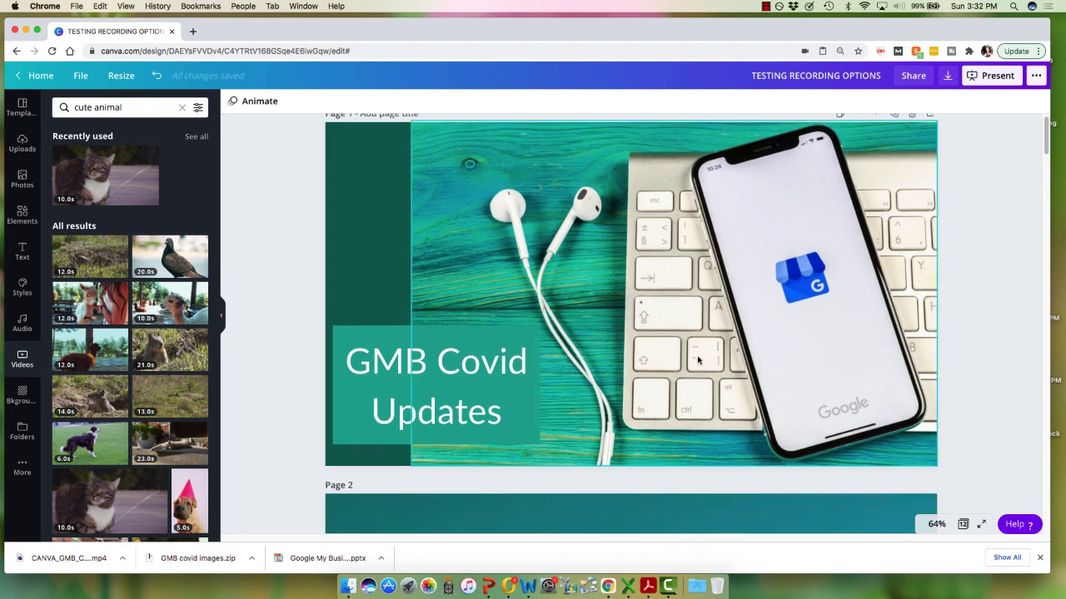
scroll(697, 359, down, 3)
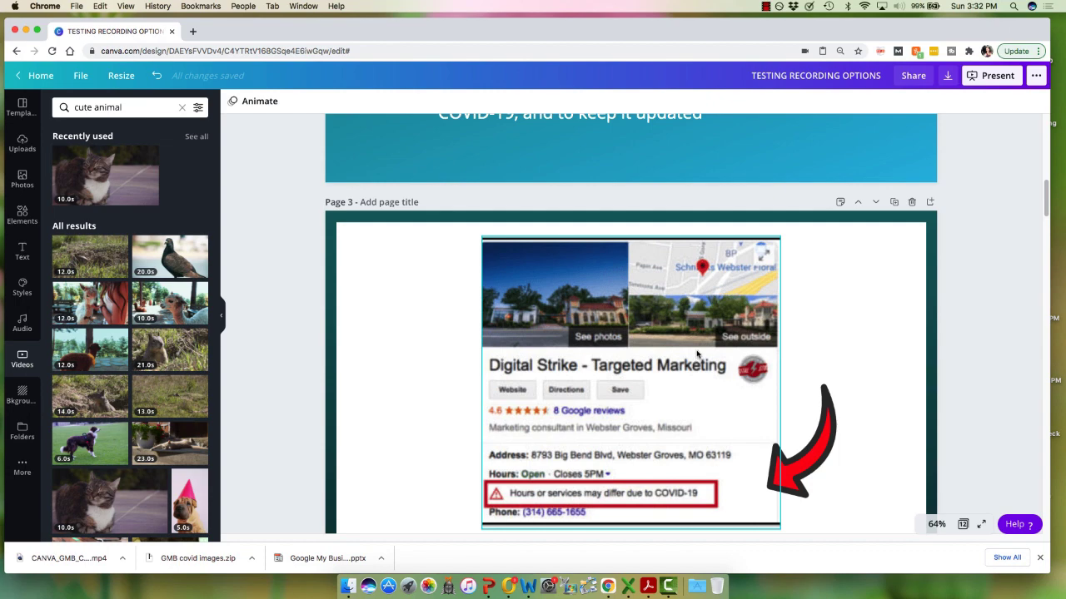
scroll(697, 354, down, 3)
scroll(870, 309, up, 10)
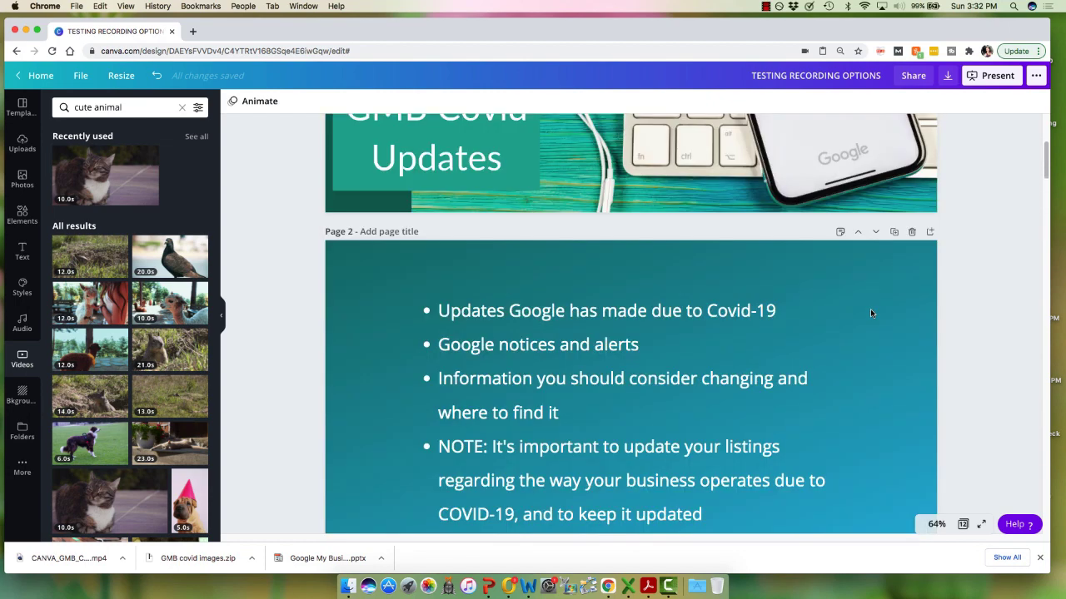
scroll(870, 313, up, 5)
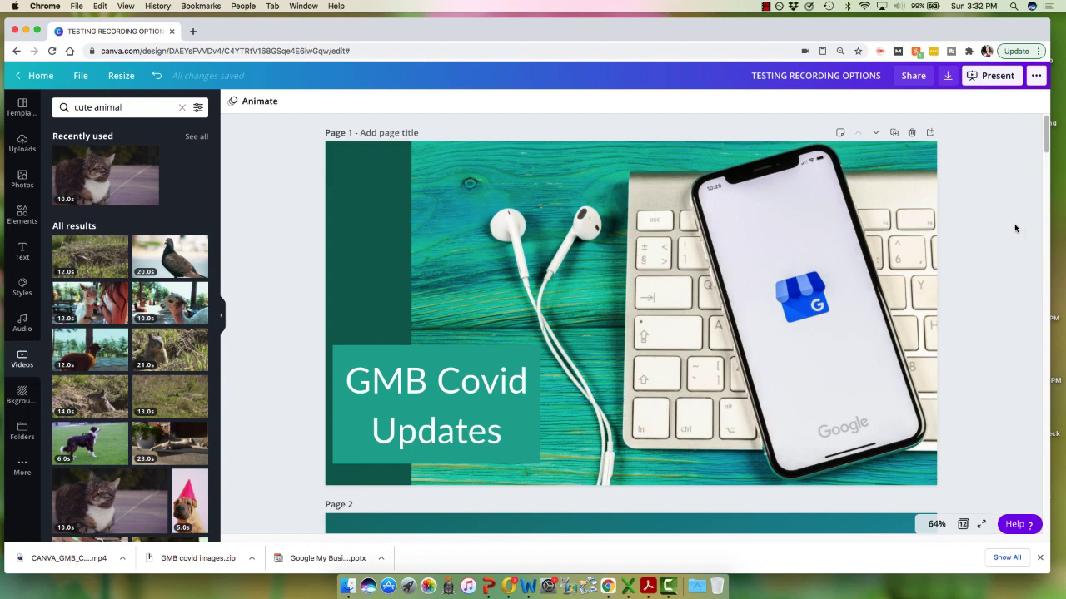
scroll(957, 308, down, 10)
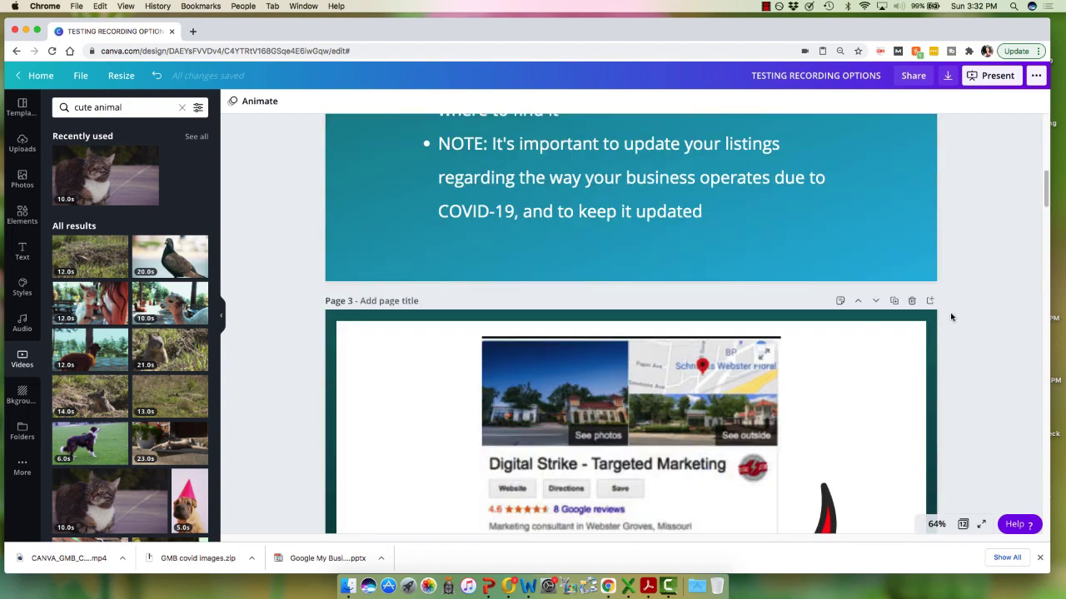
scroll(951, 317, down, 8)
scroll(925, 358, down, 4)
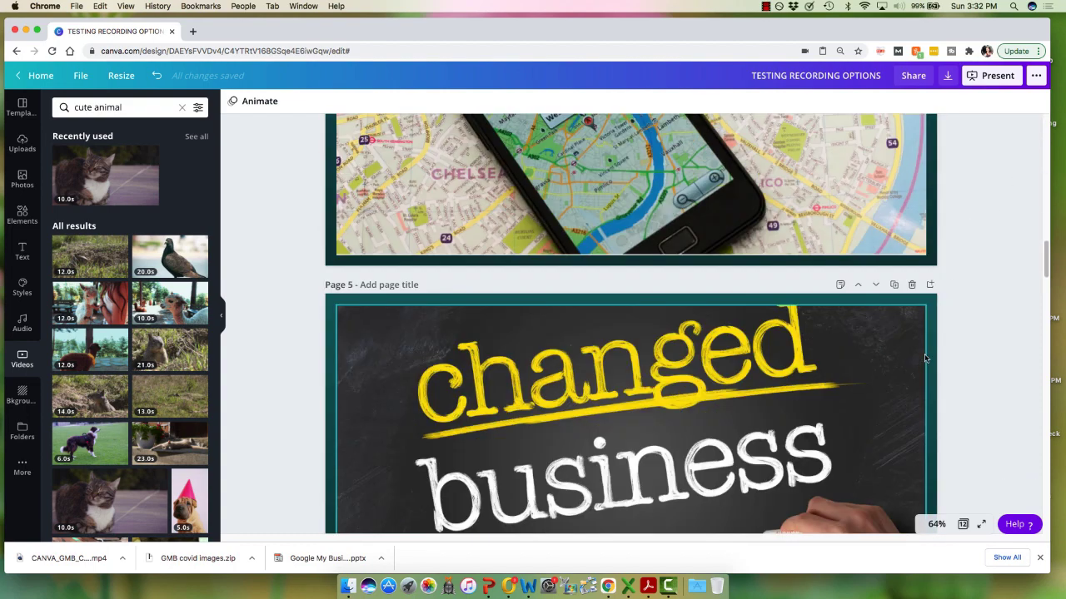
scroll(919, 358, up, 20)
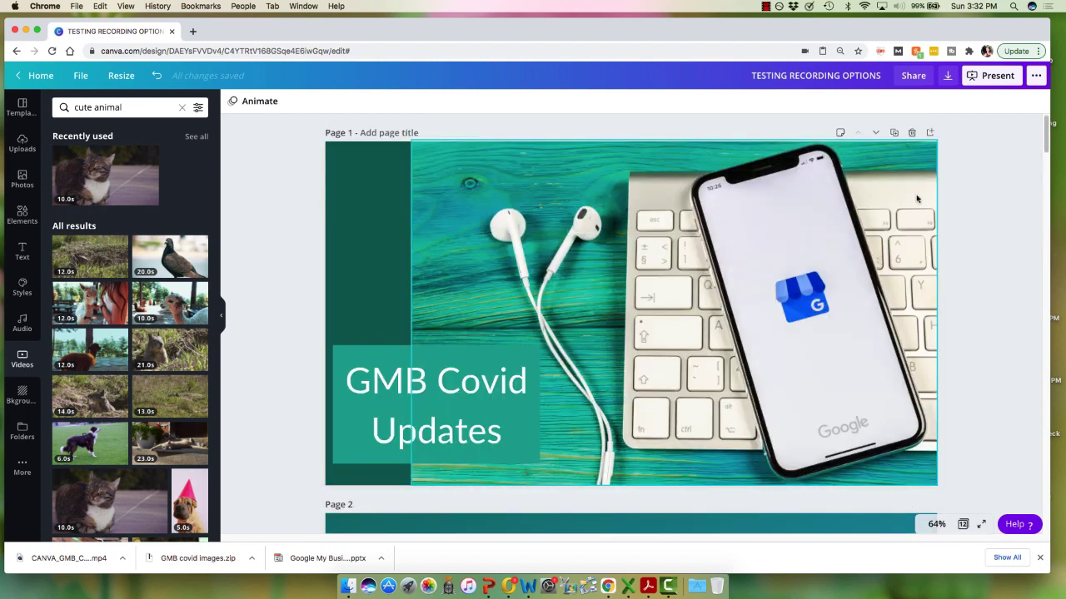
Choose PNG as the download file type for the Canva design
click(1036, 76)
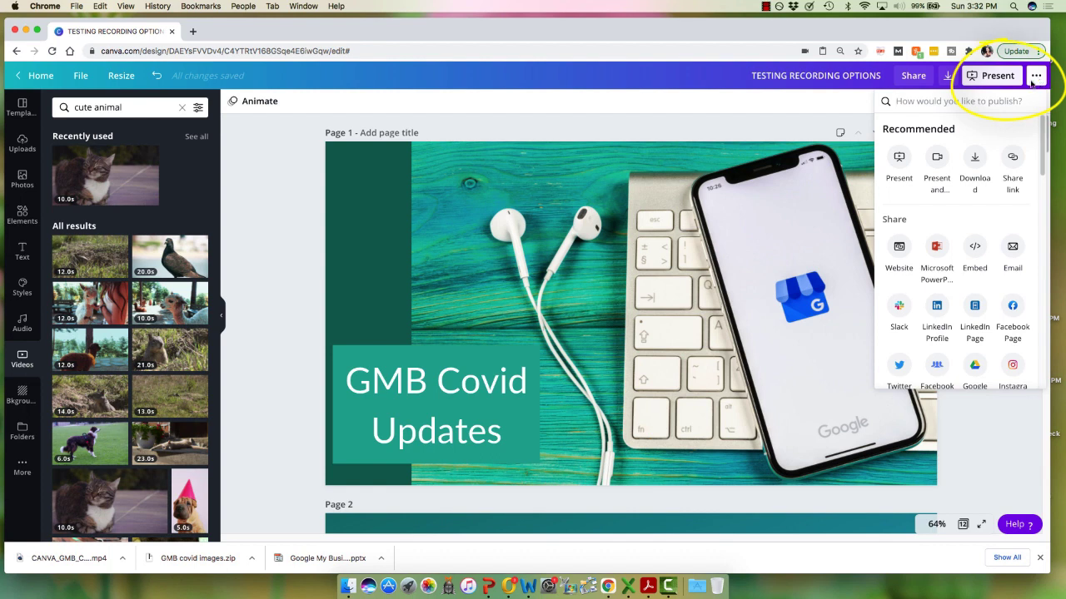
click(975, 159)
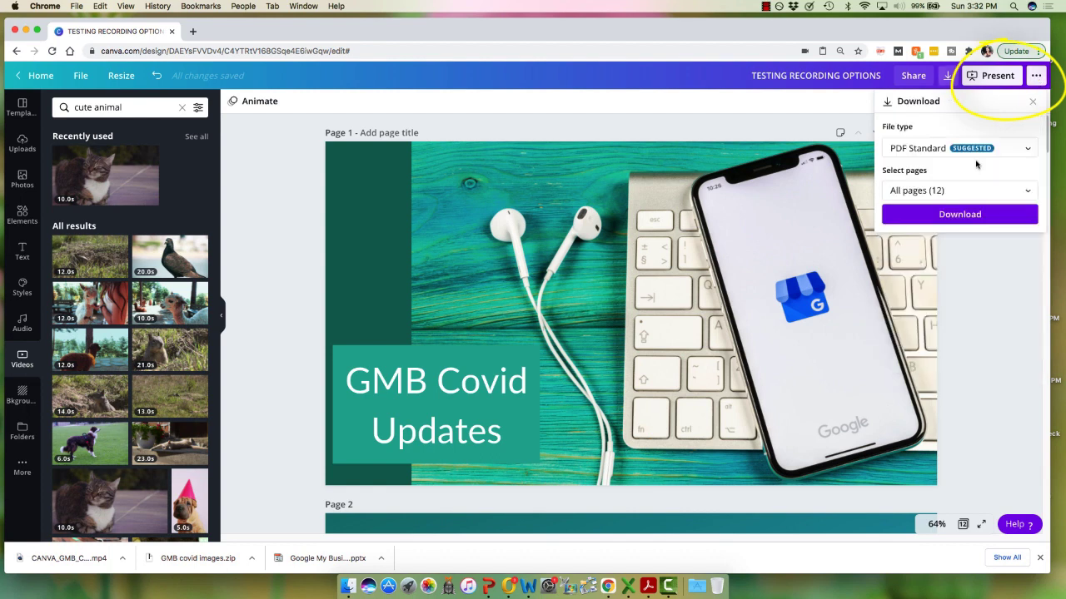
click(906, 147)
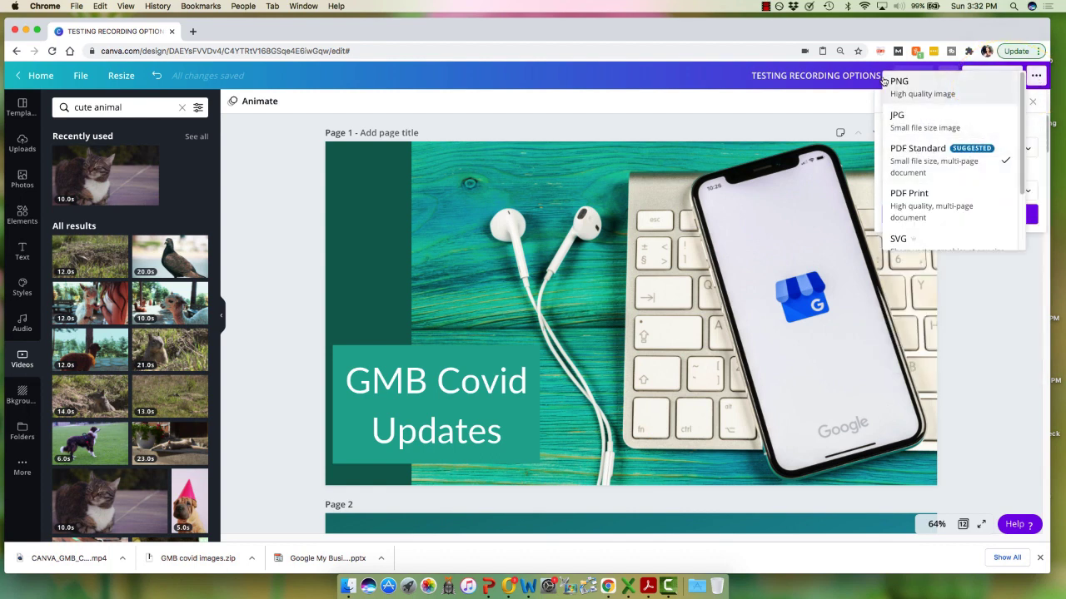
click(957, 93)
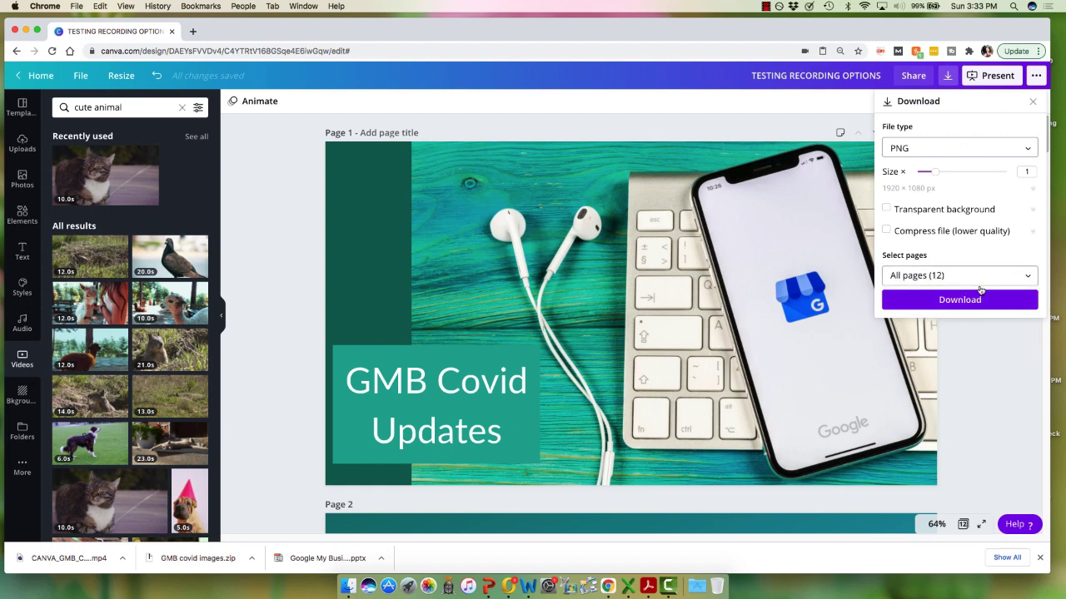
Download all 12 pages and save the zip as IMAGES_CANVA_GMB_Covid in Canva Recording
click(965, 301)
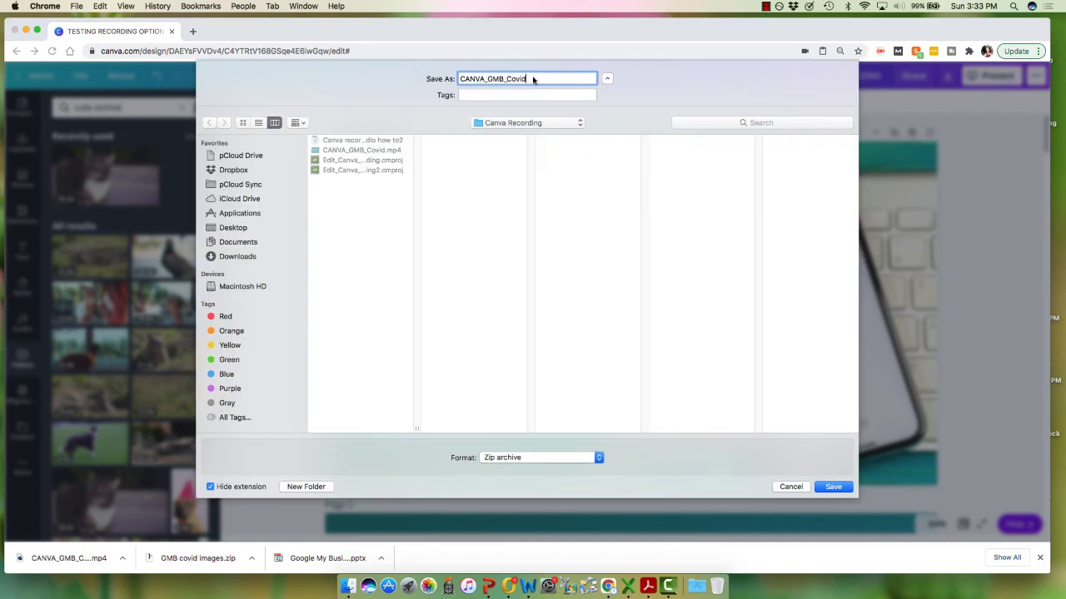
click(458, 78)
text(IMAGES_)
click(834, 488)
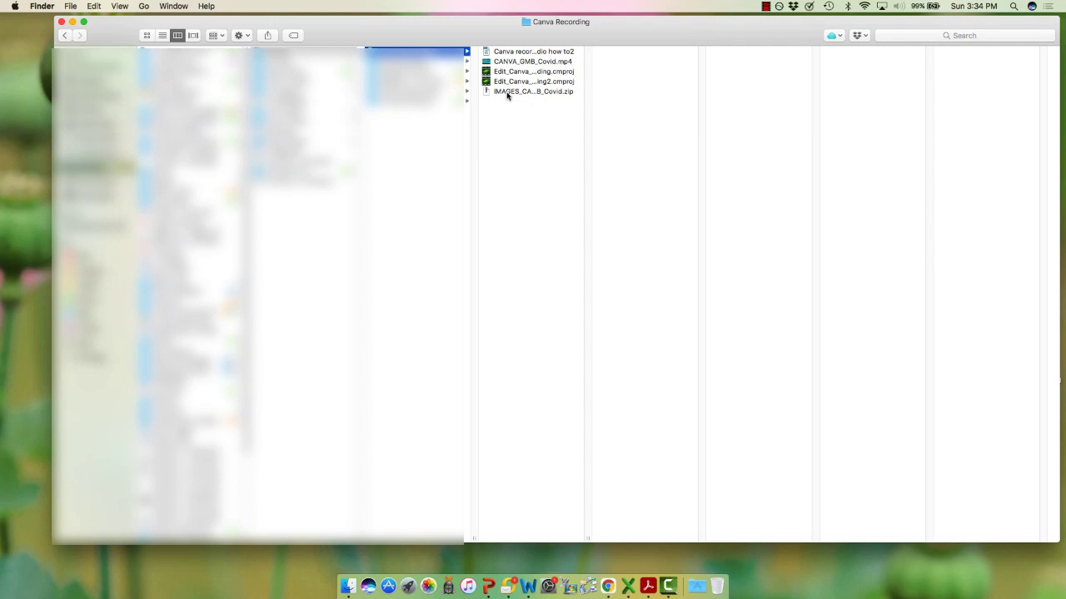
Unzip the images download and preview slides 1.png through 7.png
click(508, 93)
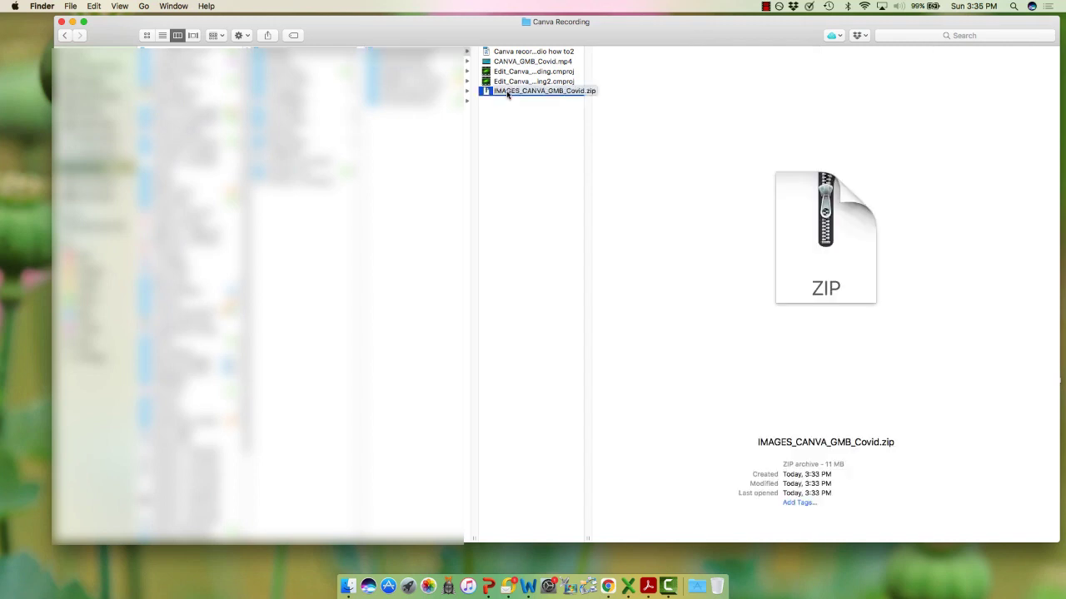
double_click(510, 93)
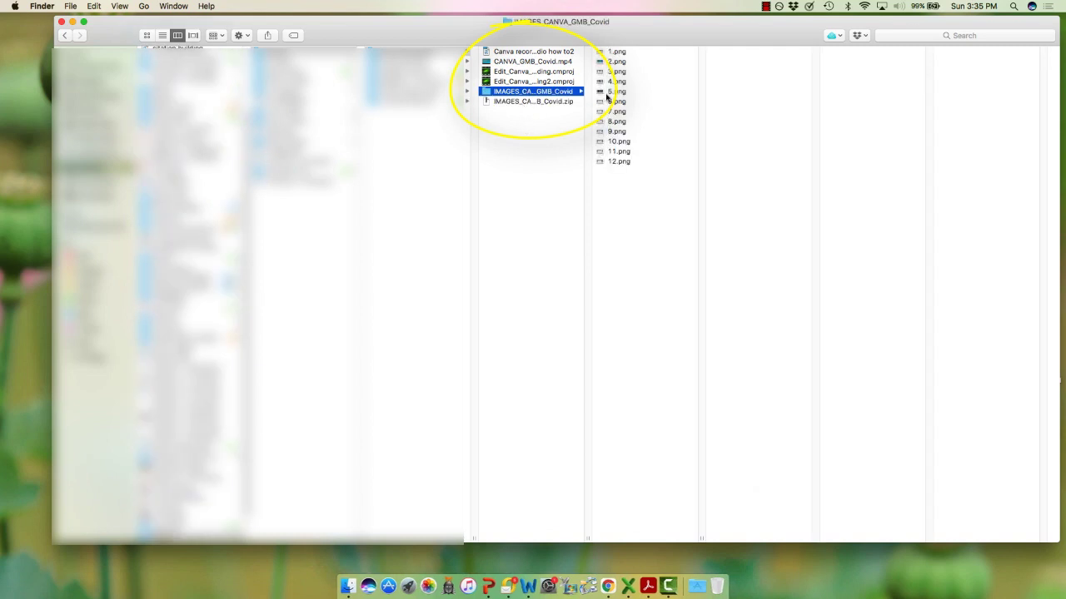
click(621, 52)
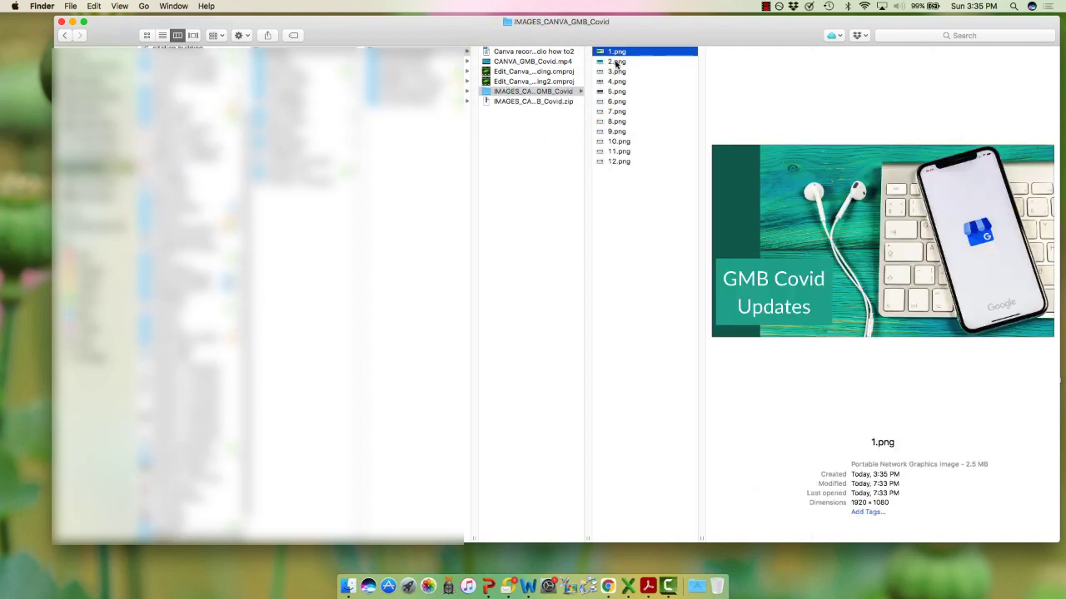
click(617, 63)
click(627, 73)
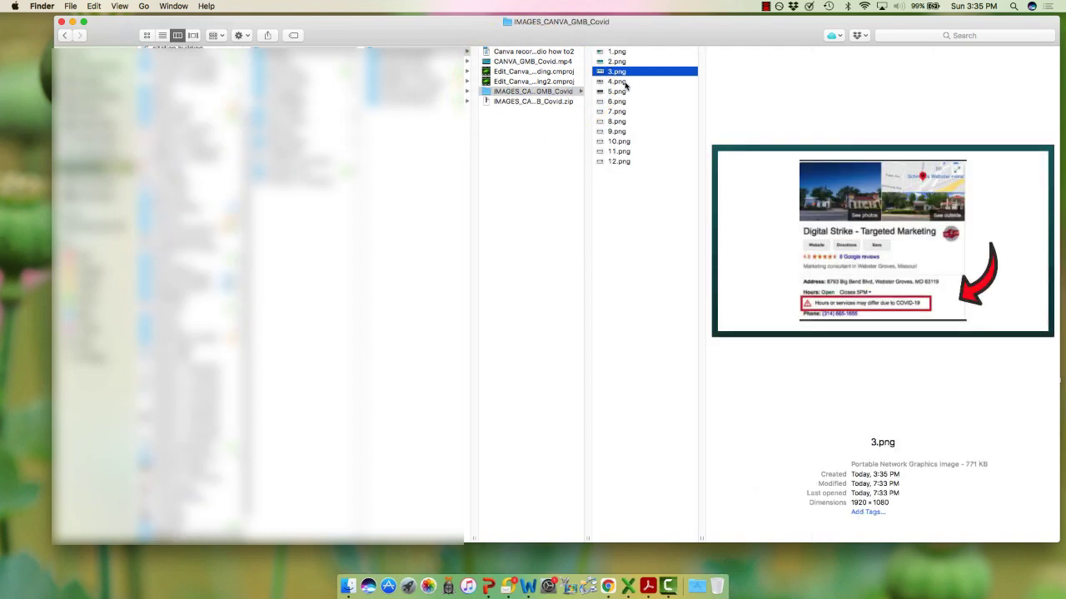
click(625, 82)
click(622, 92)
click(626, 101)
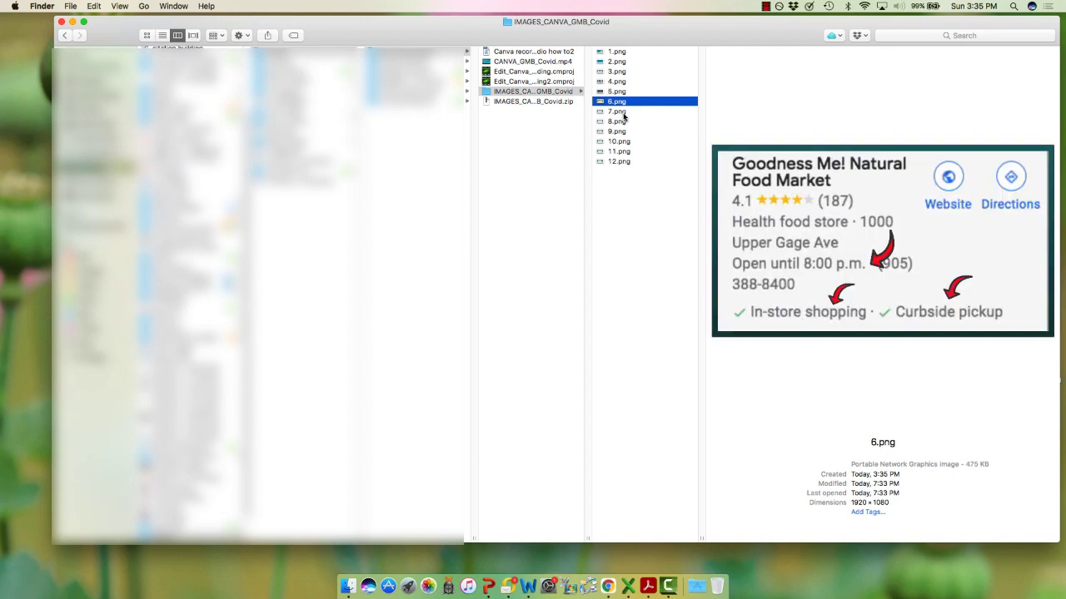
click(627, 112)
click(620, 200)
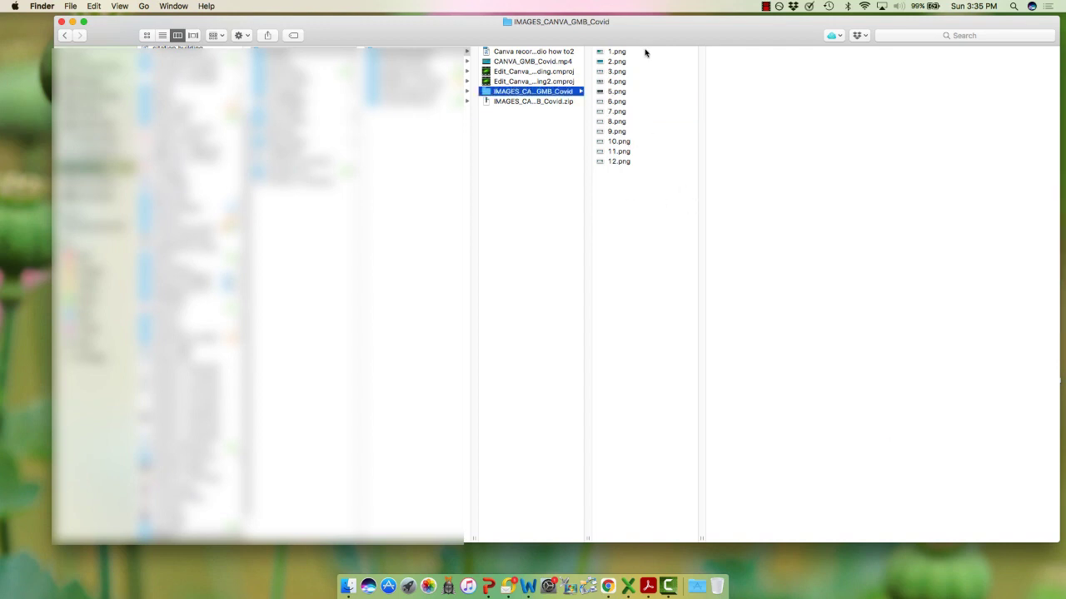
Check the CANVA_GMB_Covid.mp4 details, then preview slides 5.png, 8.png, 9.png and 10.png
click(550, 63)
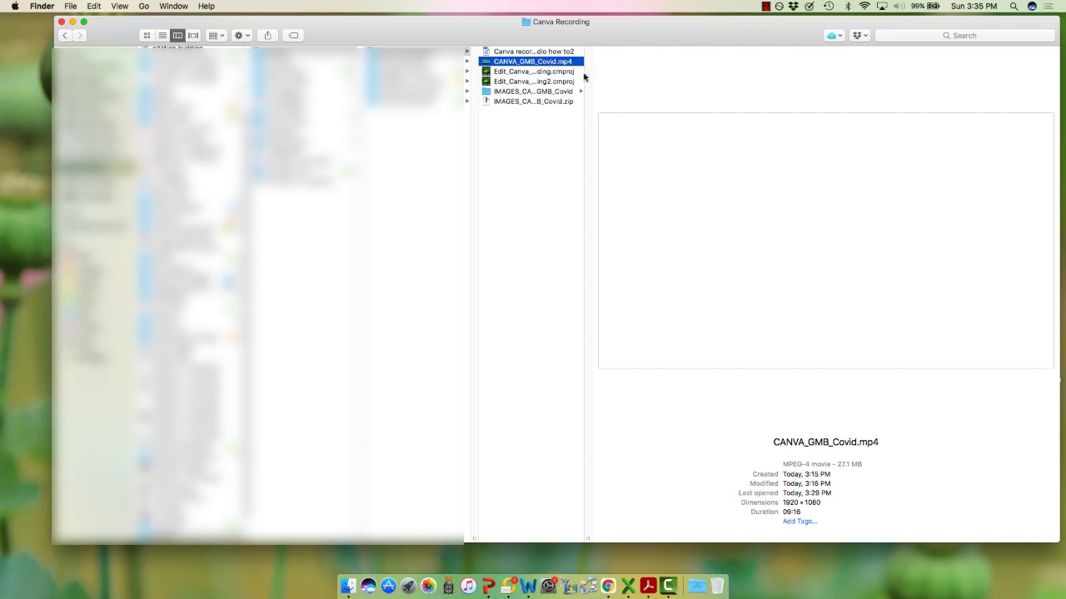
click(541, 91)
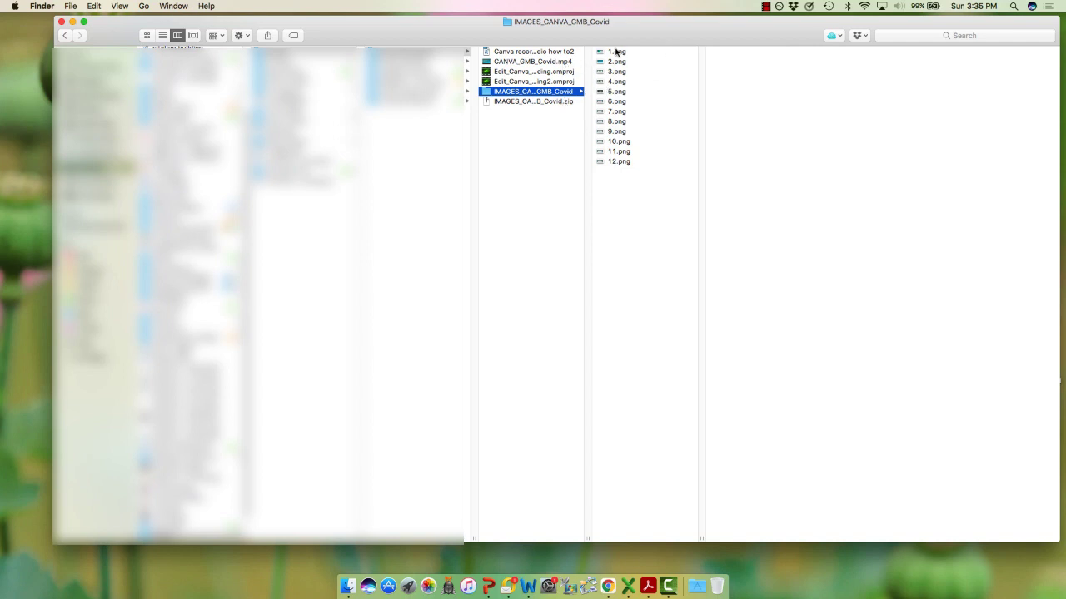
click(626, 92)
click(622, 121)
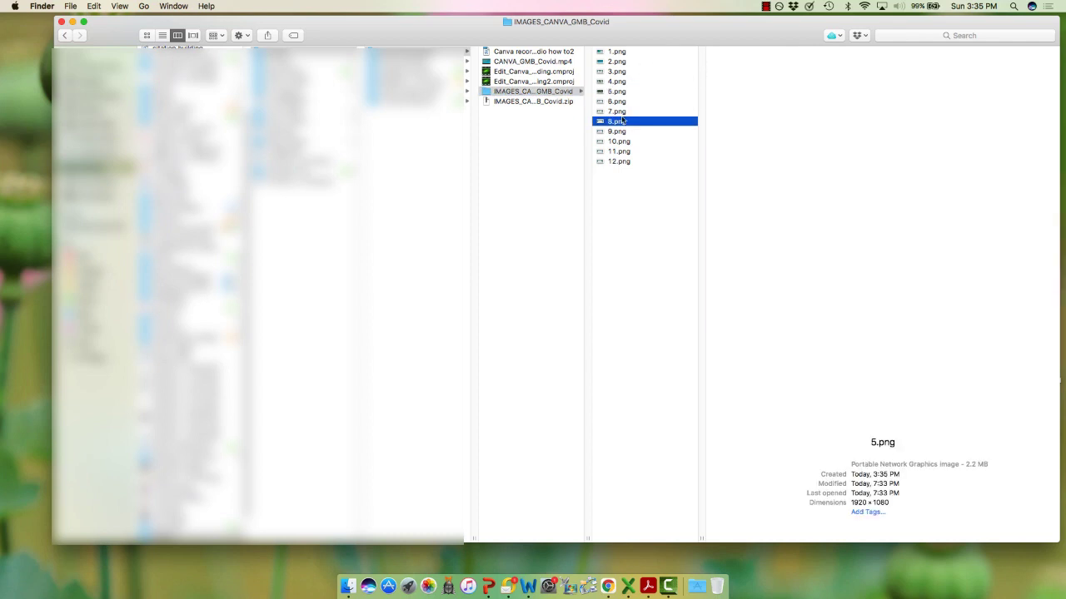
click(621, 131)
click(638, 141)
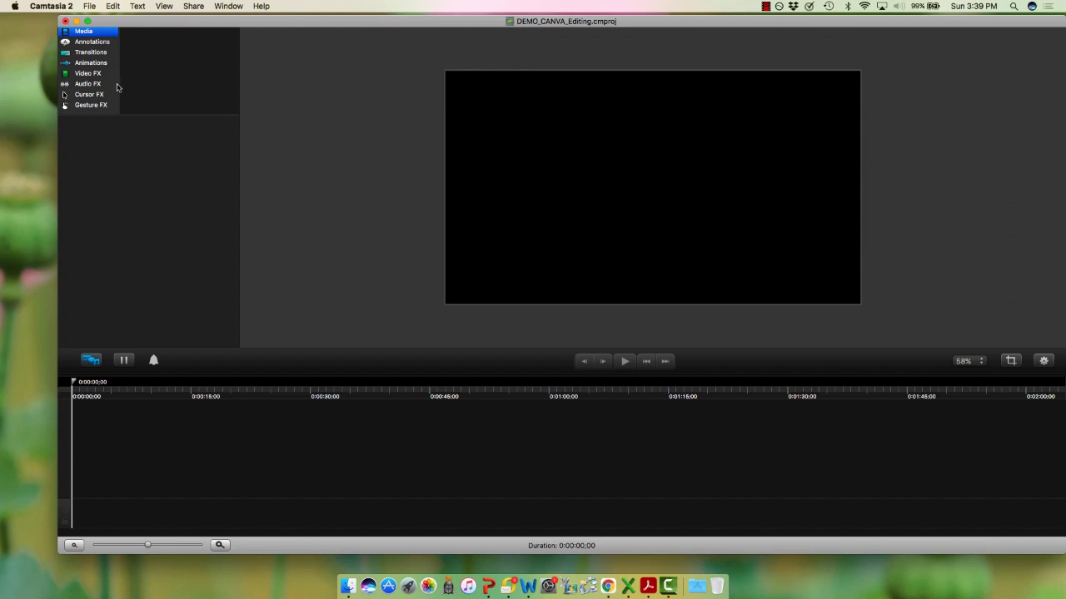
Import 1.png through 12.png from IMAGES_CANVA_GMB_Covid with File > Import Media
click(89, 7)
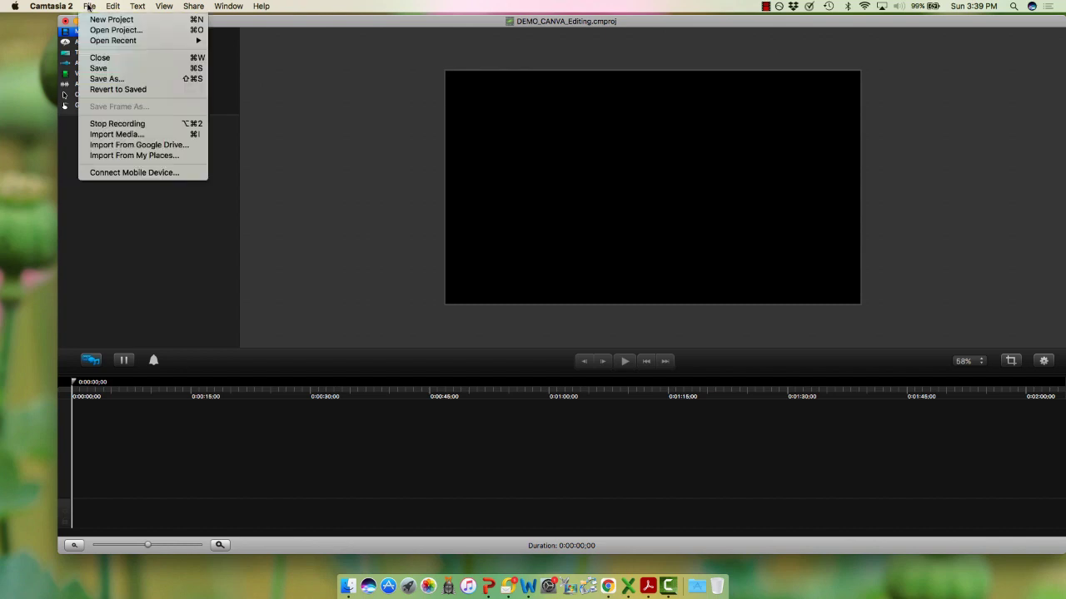
click(119, 135)
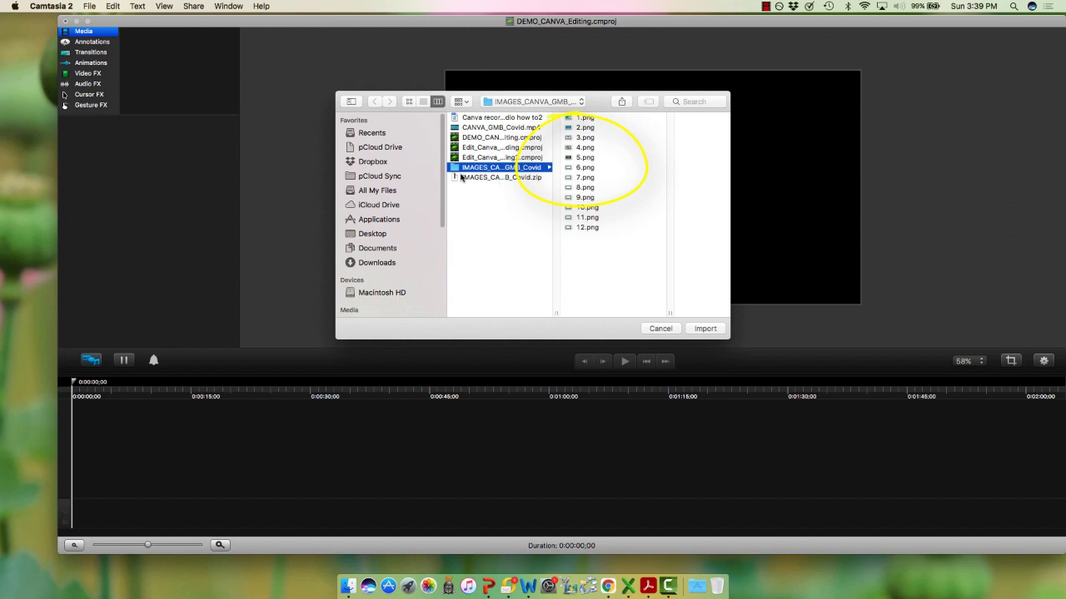
click(583, 119)
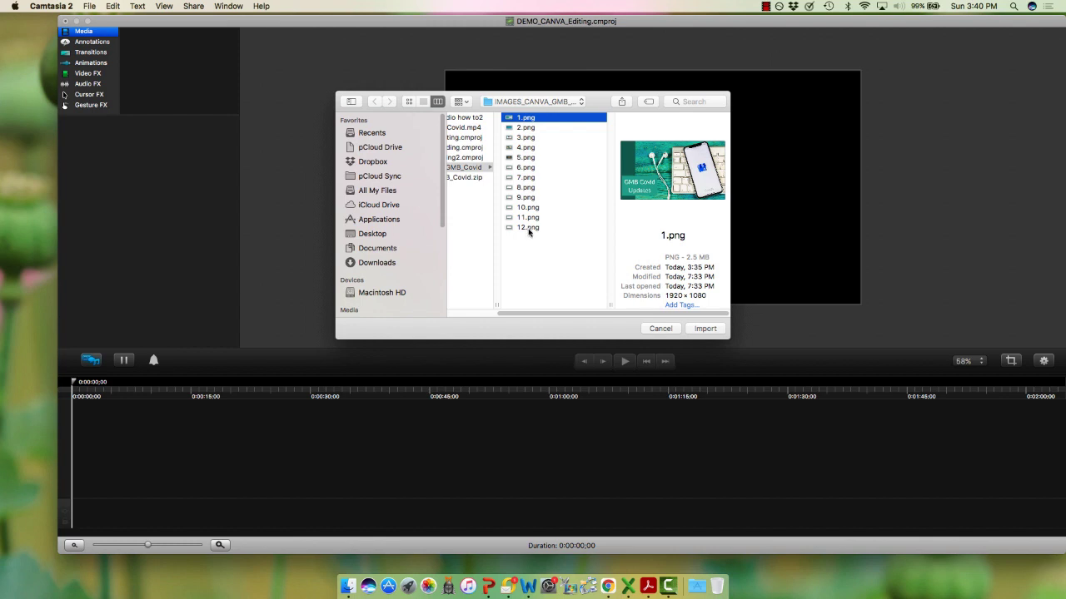
shift+click(527, 227)
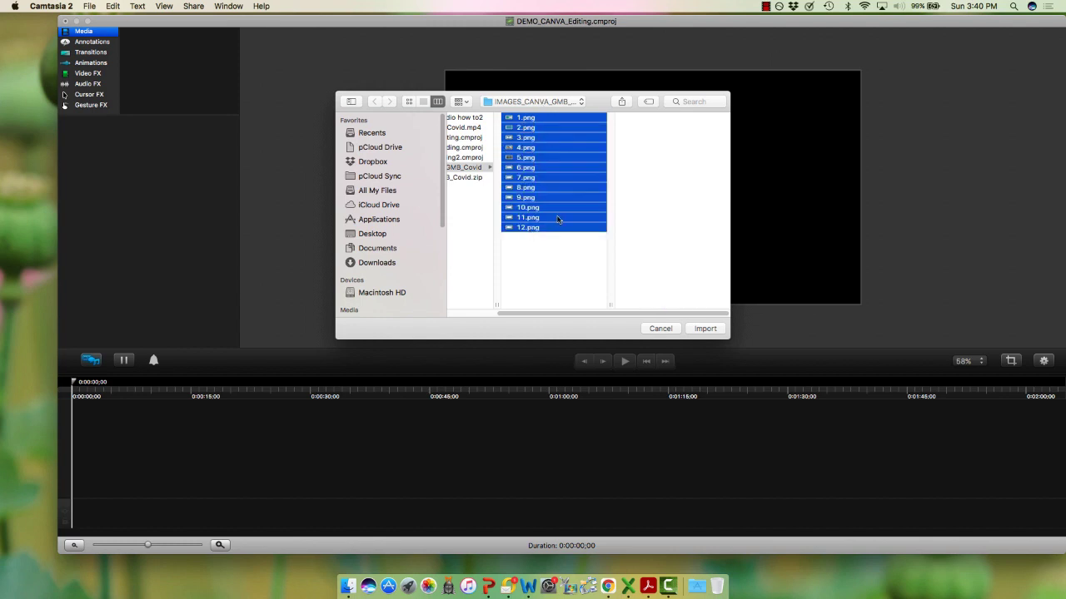
click(710, 330)
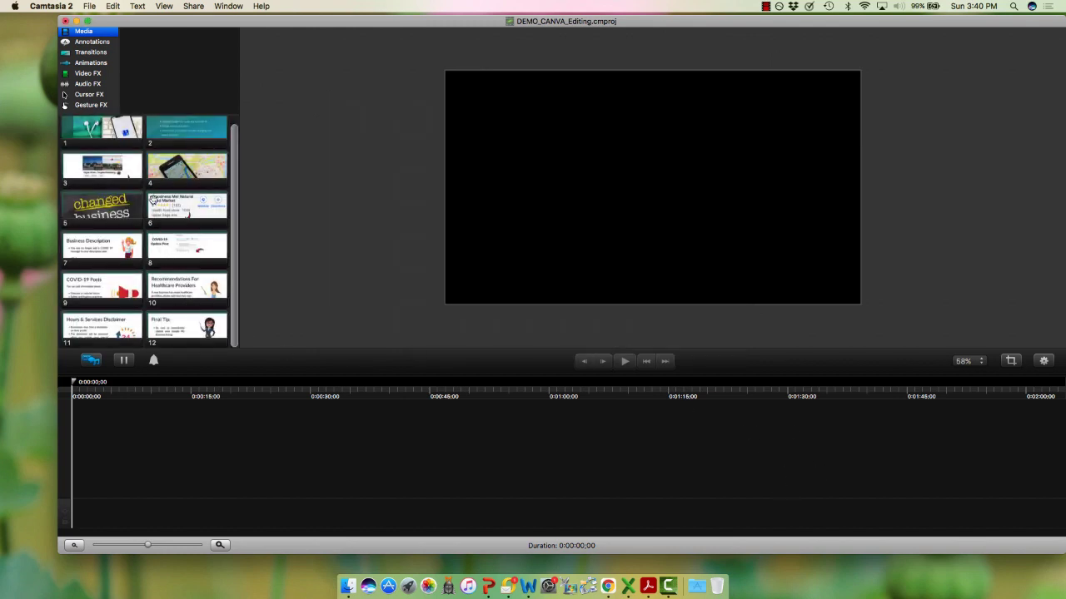
Import the CANVA_GMB_Covid.mp4 narration video into the media bin with File > Import Media
drag(144, 221, 162, 287)
click(90, 10)
click(117, 136)
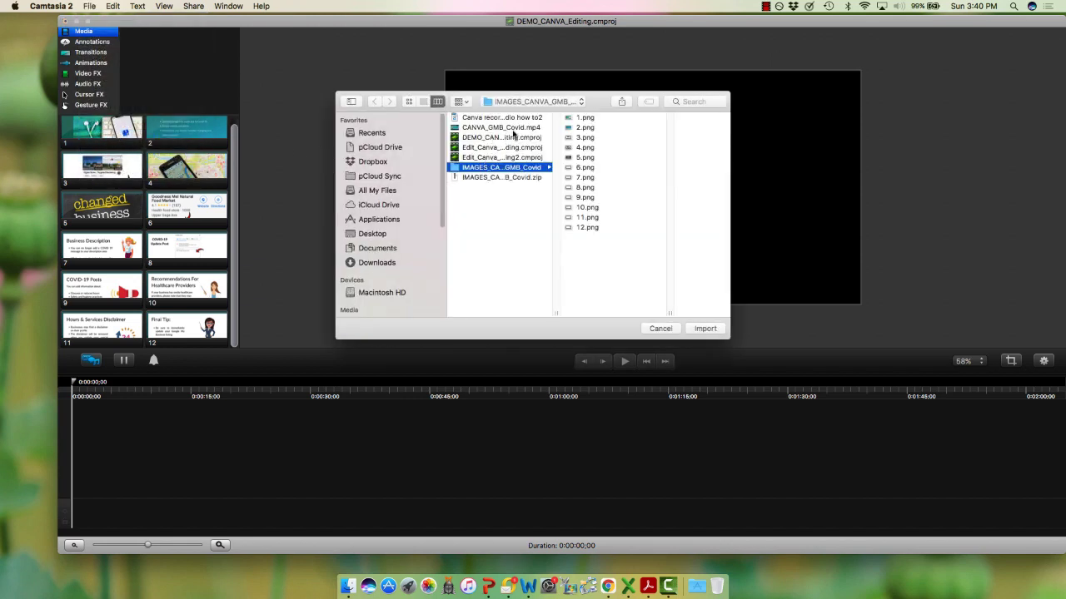
click(492, 129)
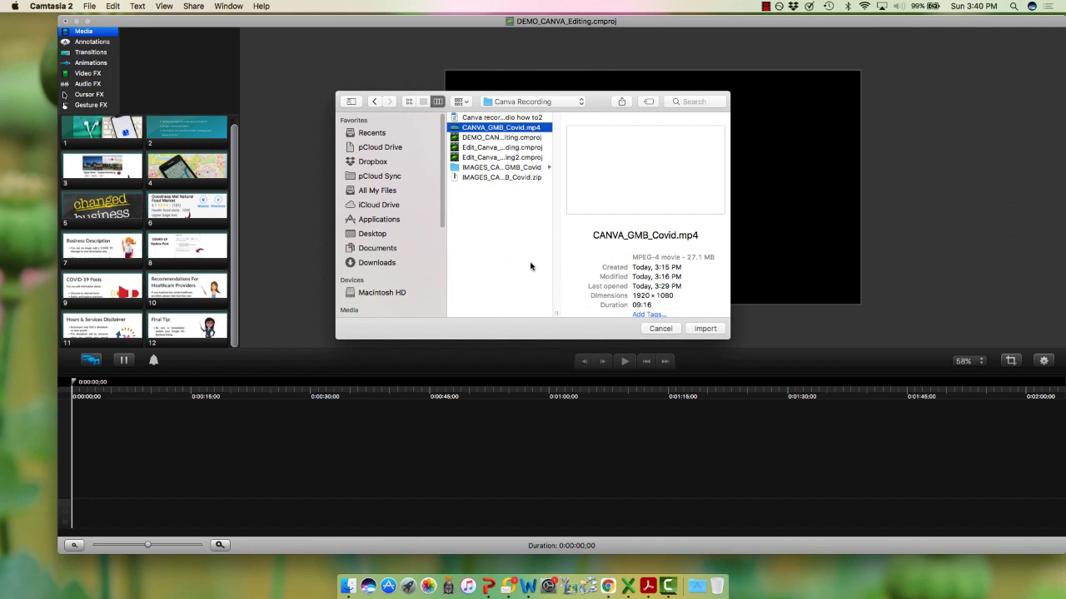
click(706, 329)
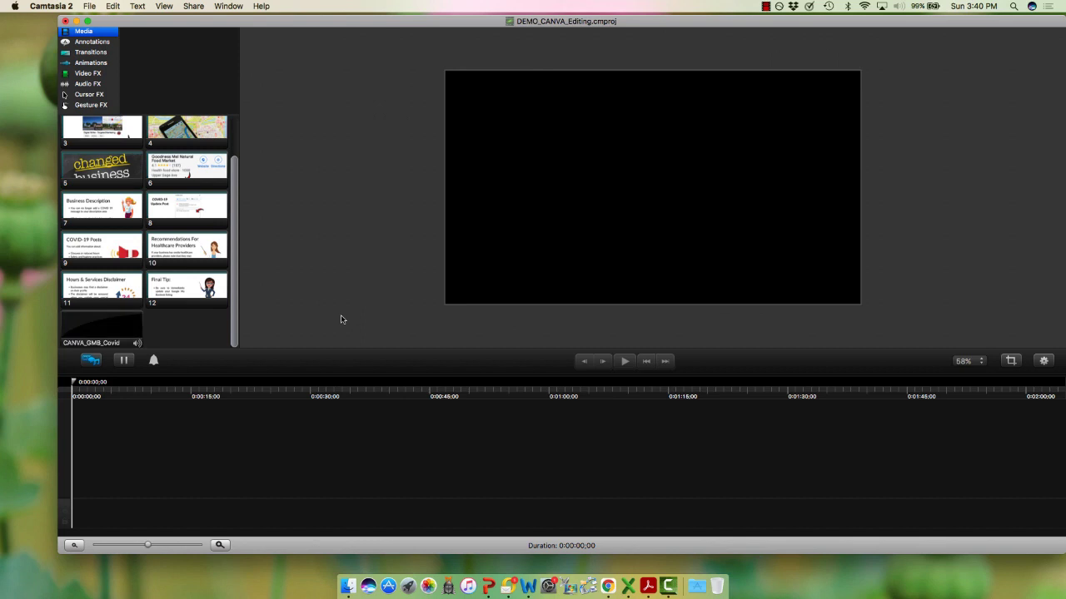
Drag the CANVA_GMB_Covid clip onto the timeline and align it to 0:00:00
click(85, 323)
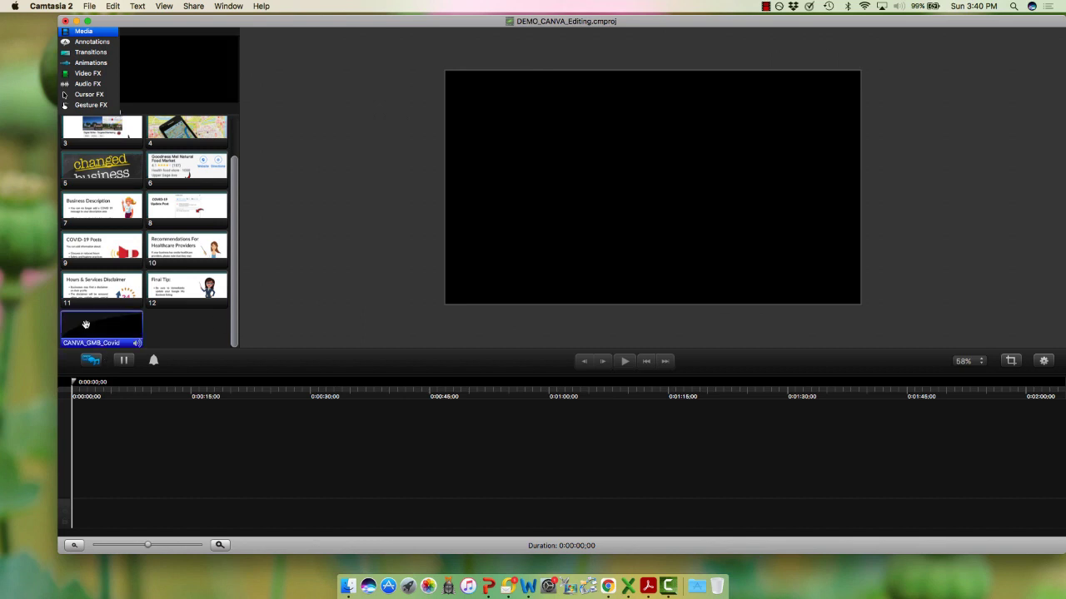
drag(86, 322, 167, 477)
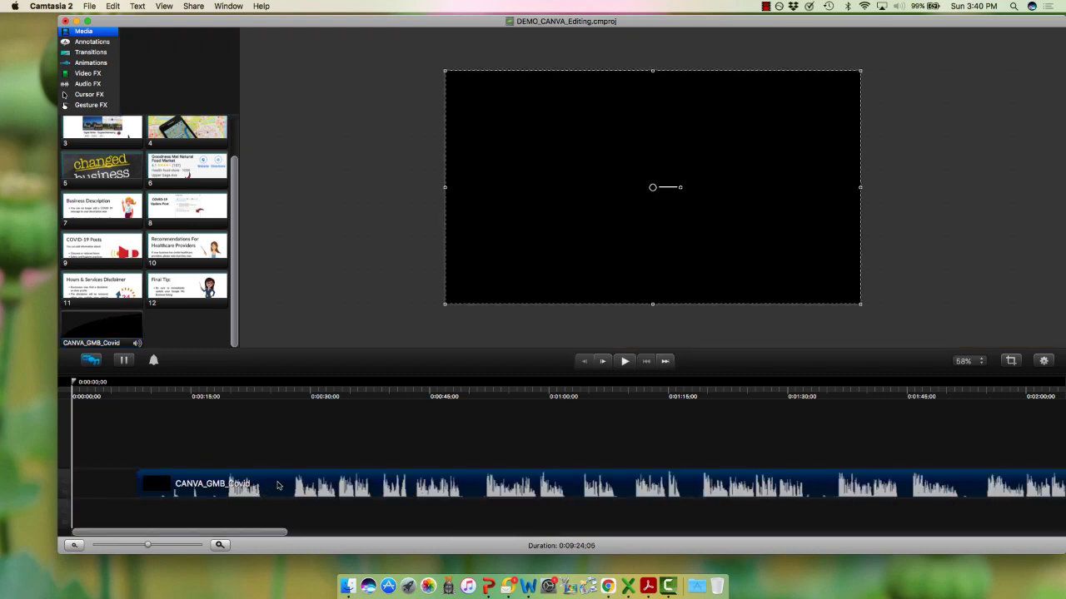
drag(257, 488, 212, 485)
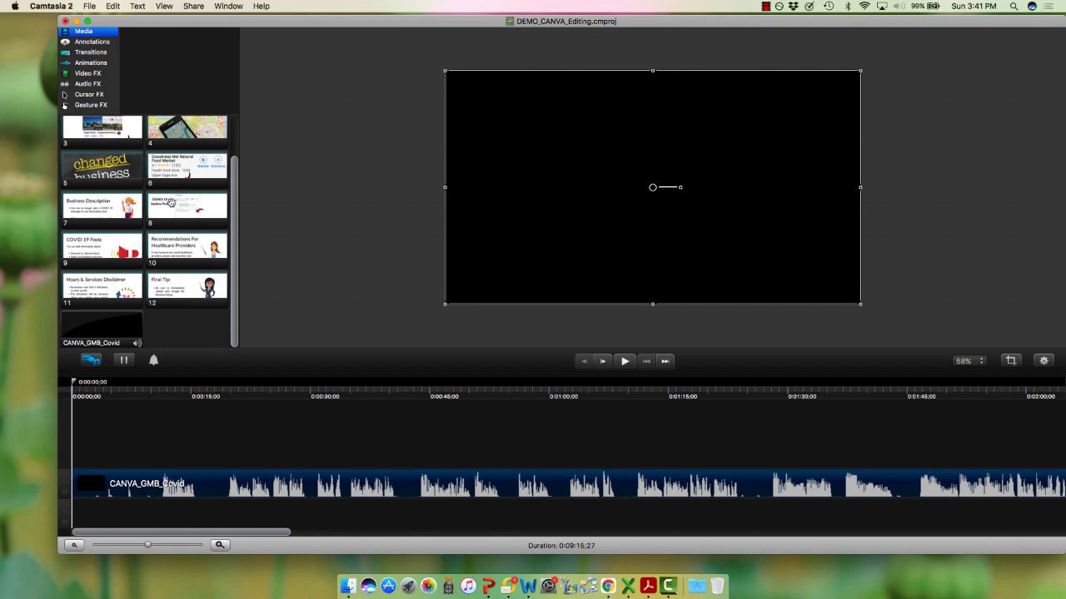
scroll(167, 188, up, 2)
Scrub the narration for slide changes, then place slide 1 above the video at 0:00
scroll(77, 133, up, 2)
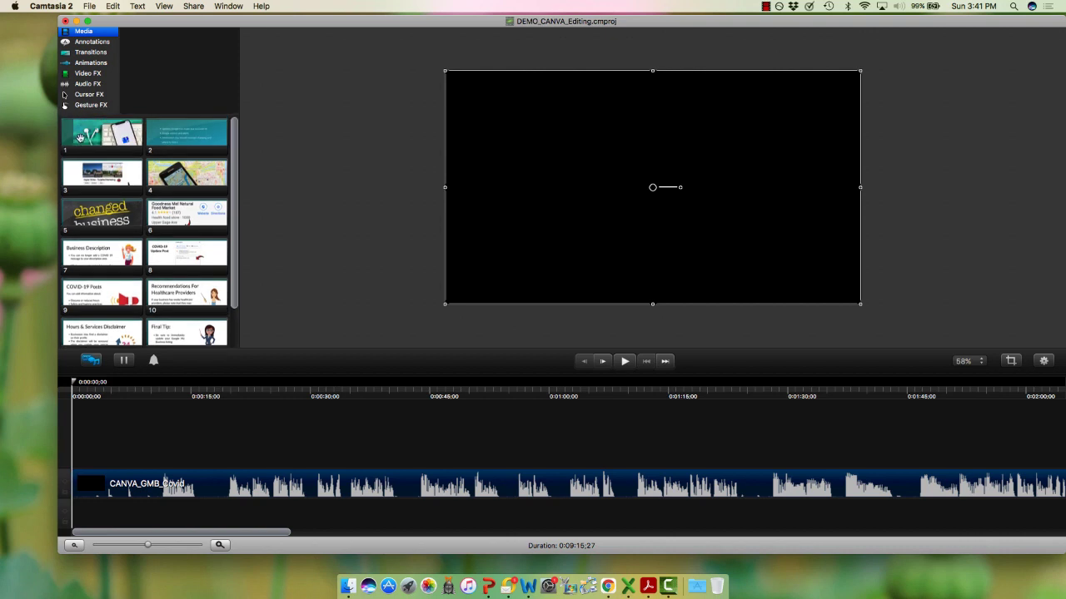
click(108, 130)
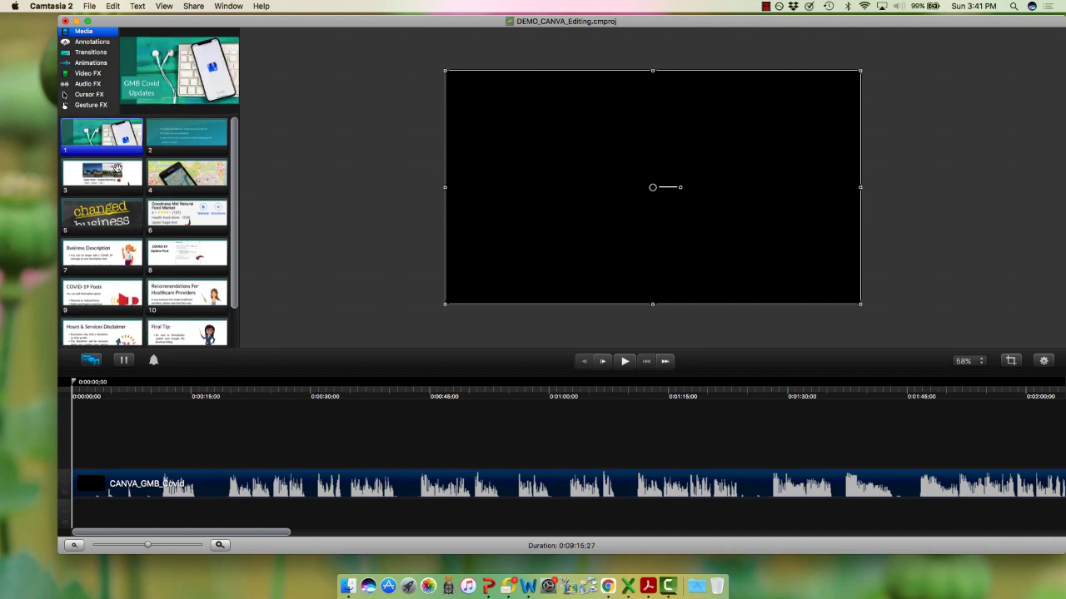
mouse_move(74, 383)
mouse_down()
mouse_move(169, 388)
mouse_move(75, 379)
mouse_move(89, 382)
mouse_up()
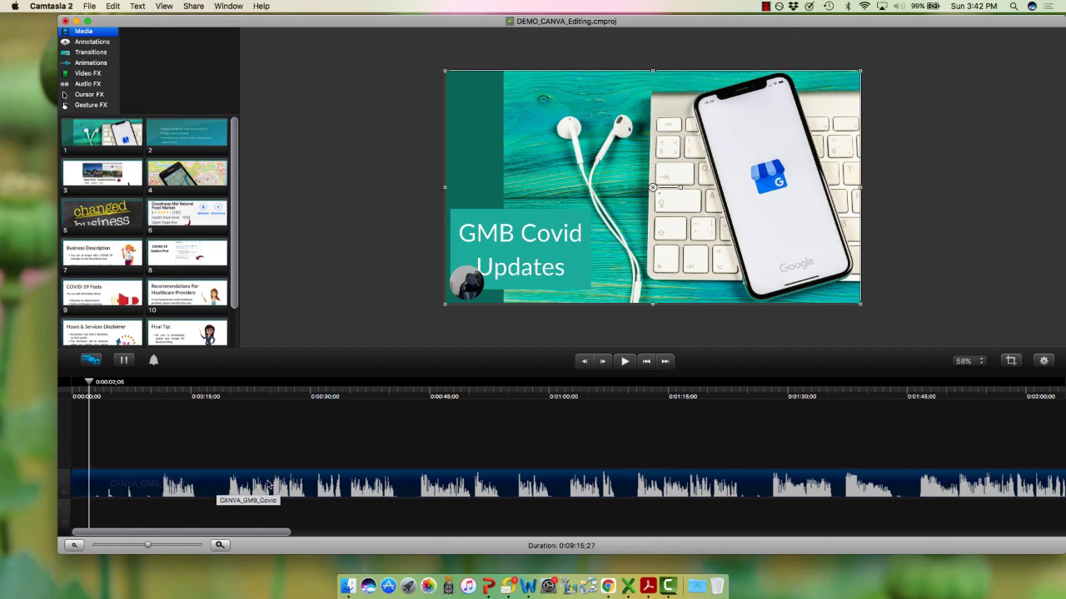
drag(88, 385, 268, 410)
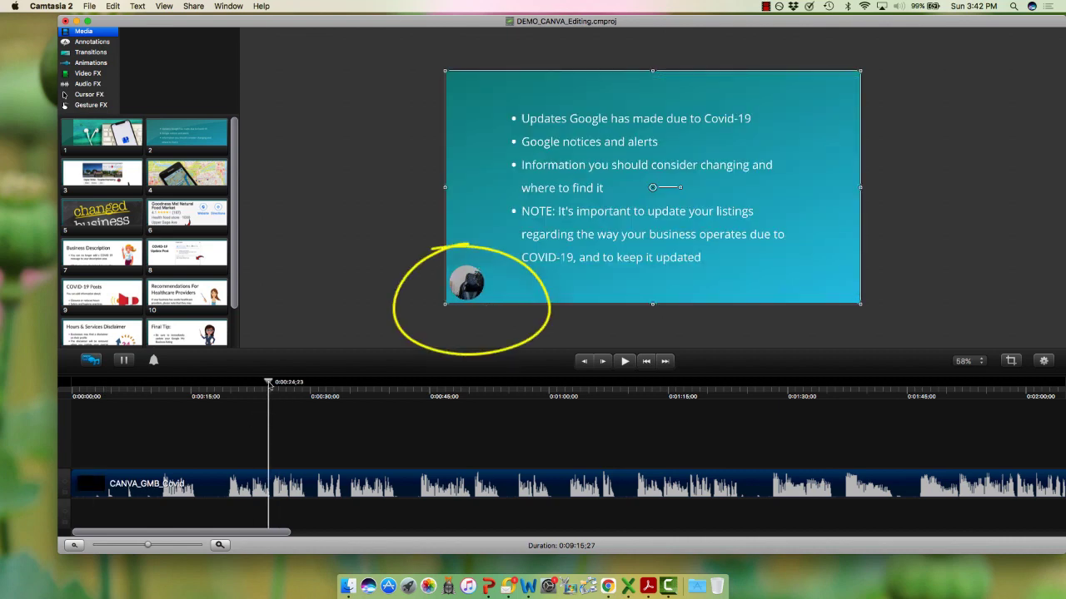
drag(270, 386, 314, 391)
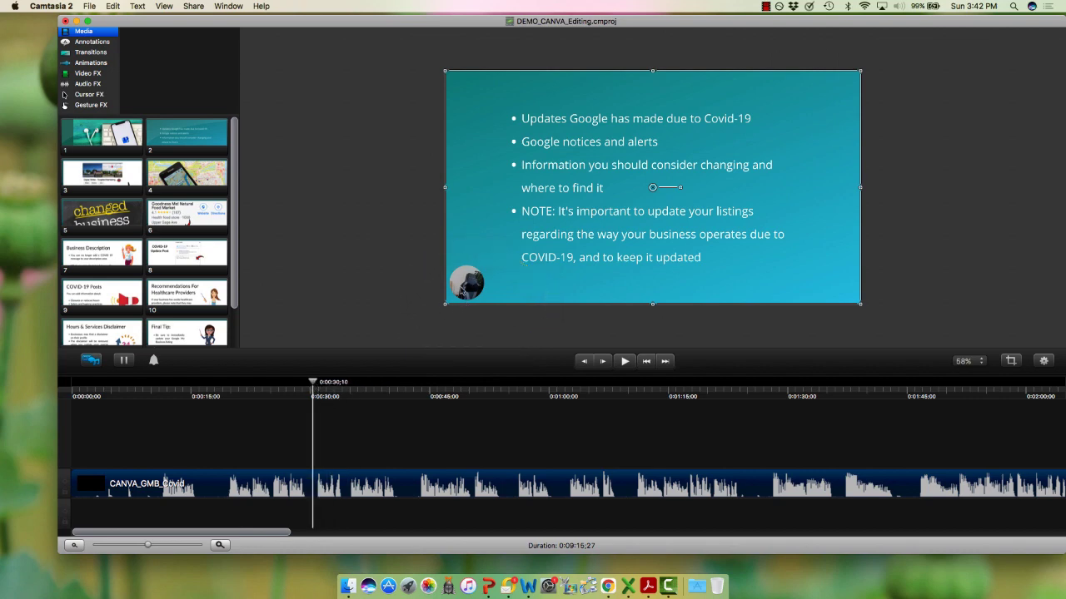
drag(313, 388, 450, 387)
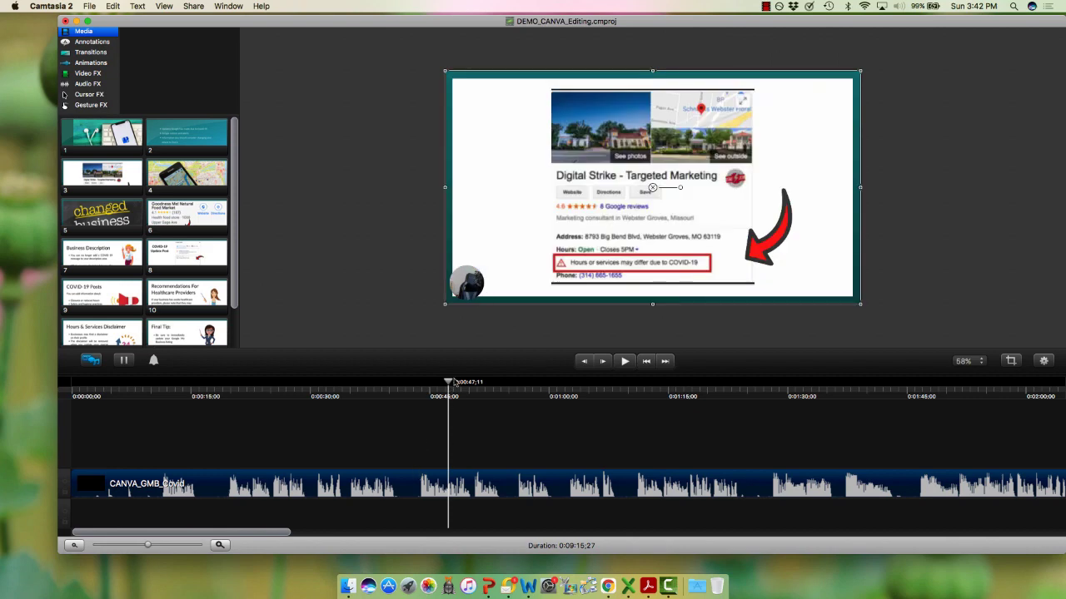
drag(449, 384, 113, 384)
drag(100, 133, 73, 452)
drag(113, 385, 162, 385)
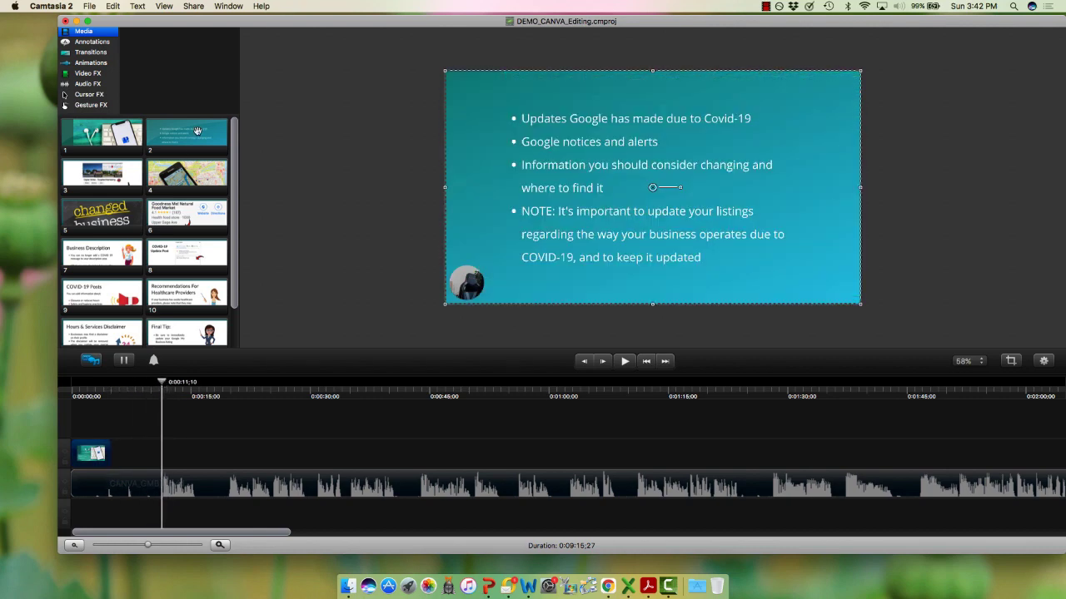
Place slide 2 at the playhead near 0:00:11 and stretch slide 1 to meet it
drag(198, 132, 204, 449)
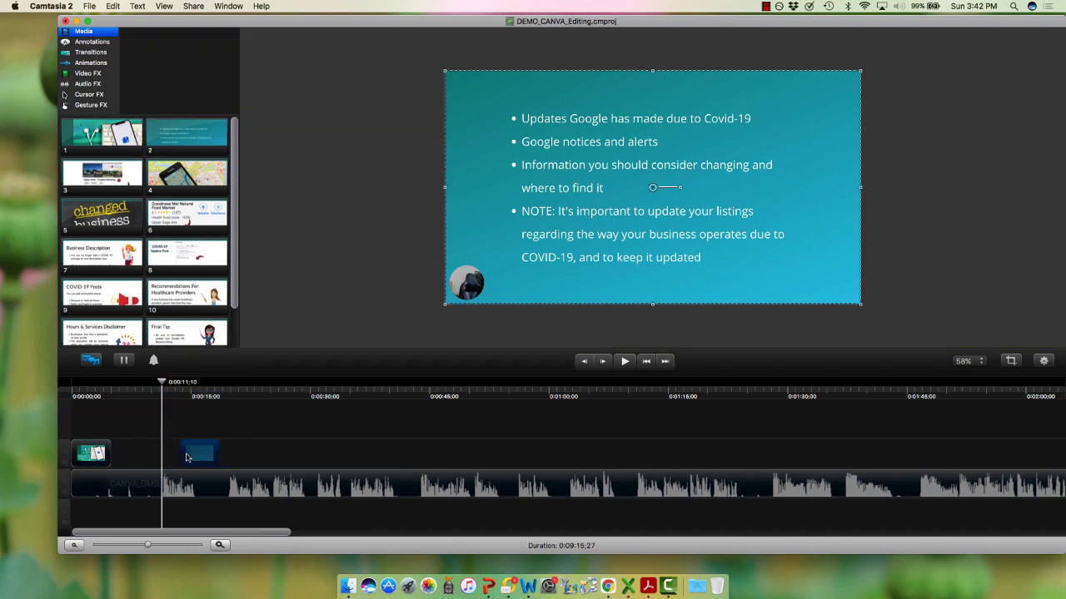
drag(110, 454, 164, 454)
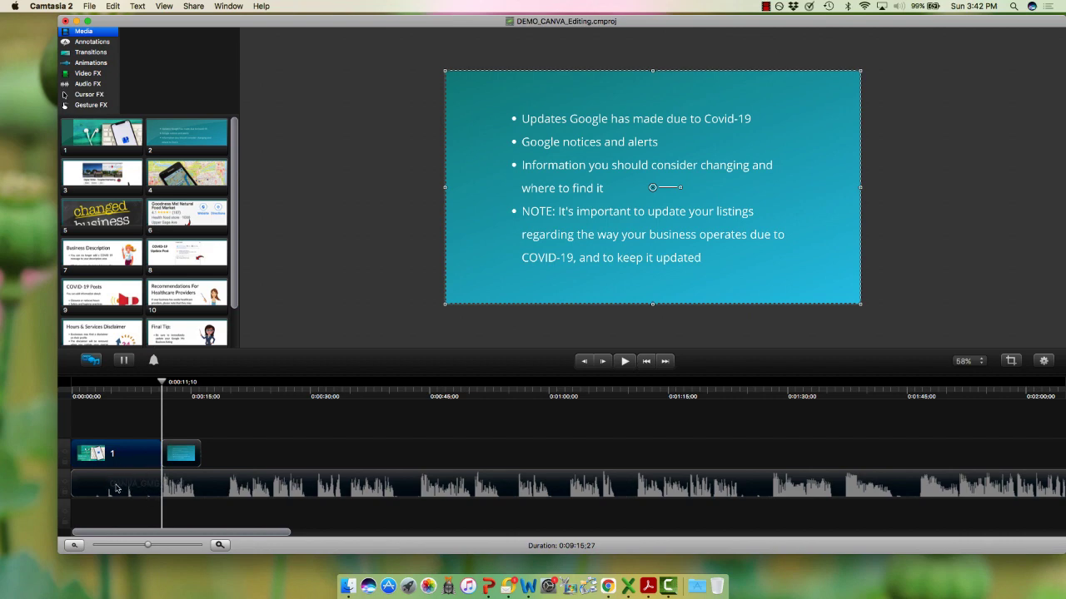
click(170, 462)
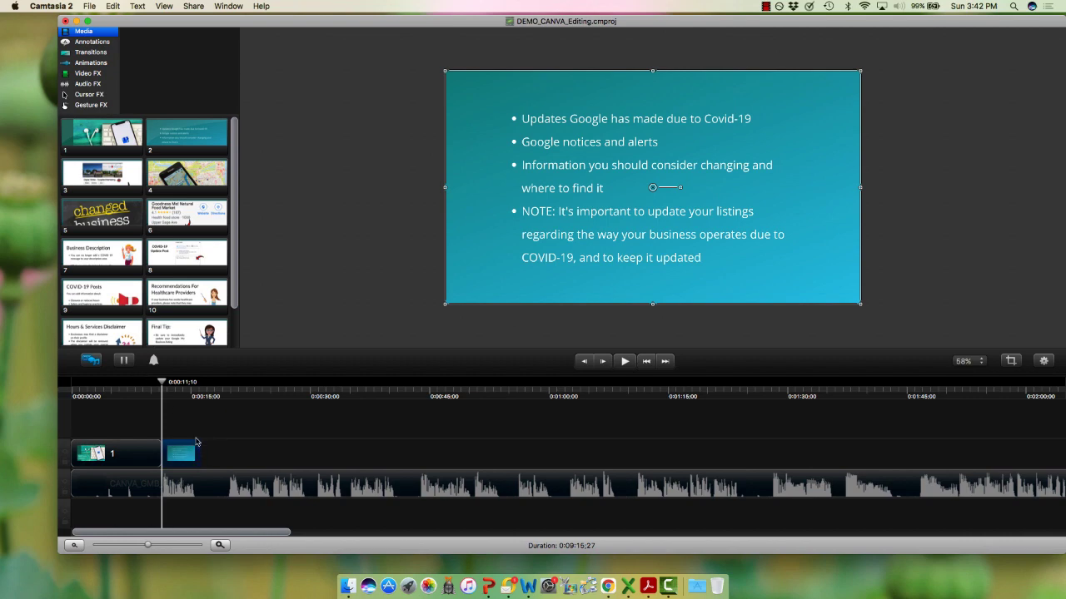
drag(162, 383, 420, 383)
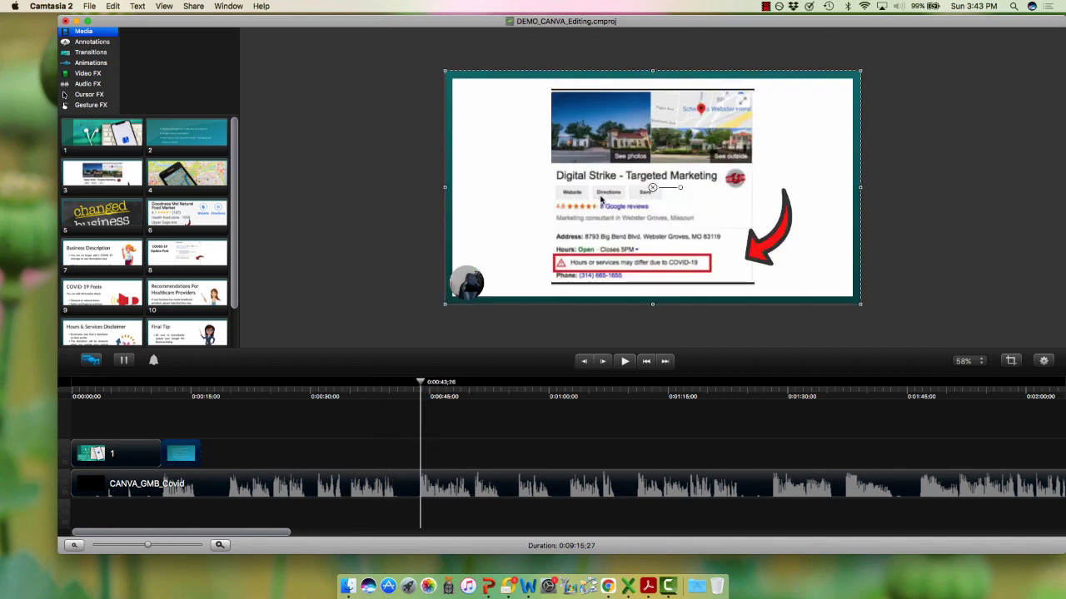
Place slide 3 at the playhead near 0:00:42;16 and extend slide 2 up to it
click(107, 175)
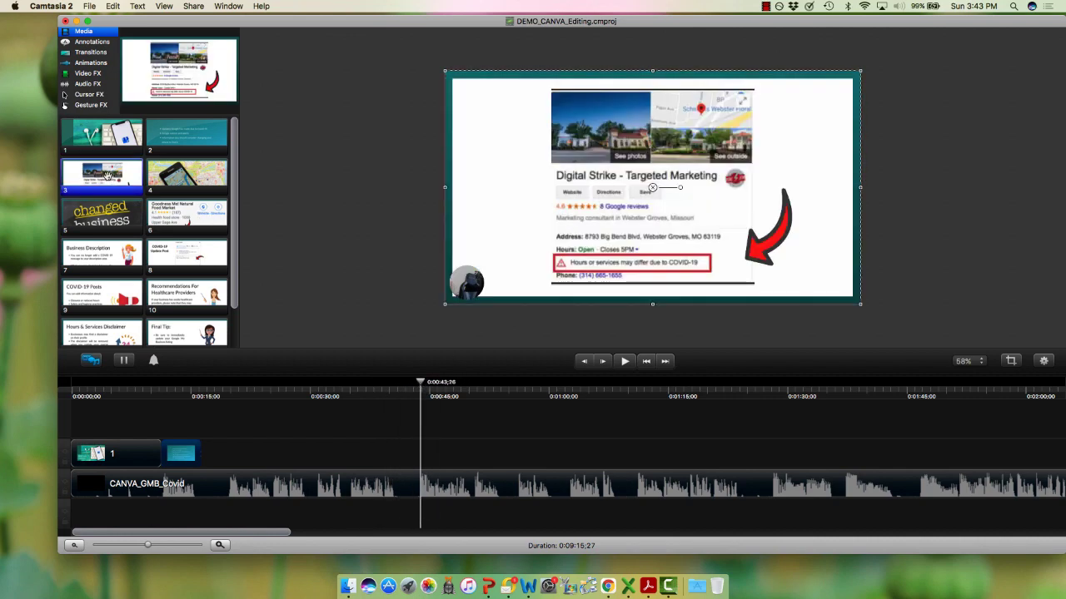
drag(106, 176, 440, 454)
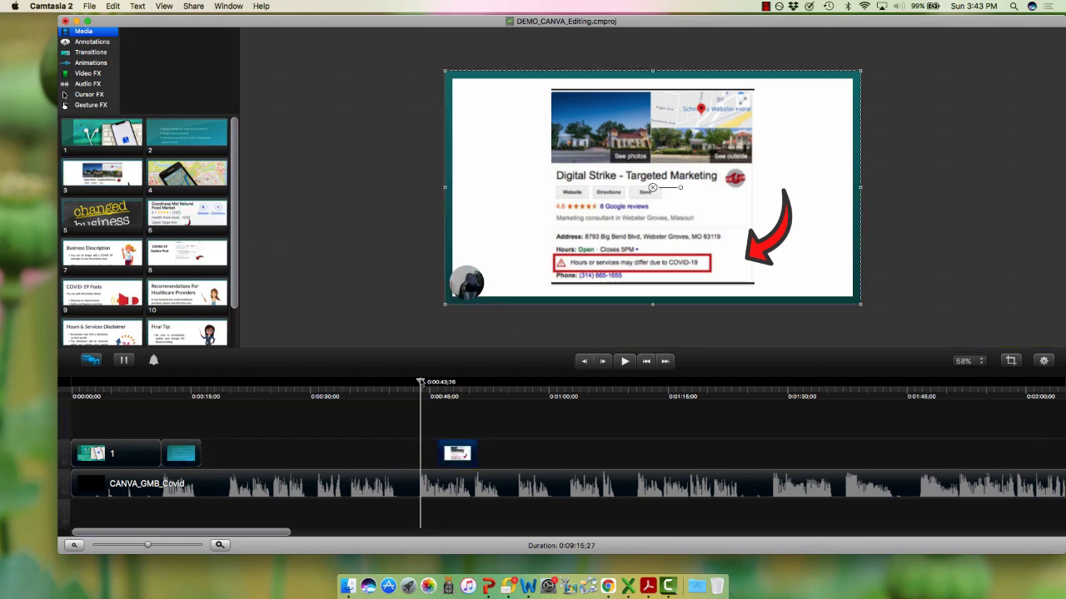
drag(420, 382, 411, 385)
drag(439, 447, 415, 450)
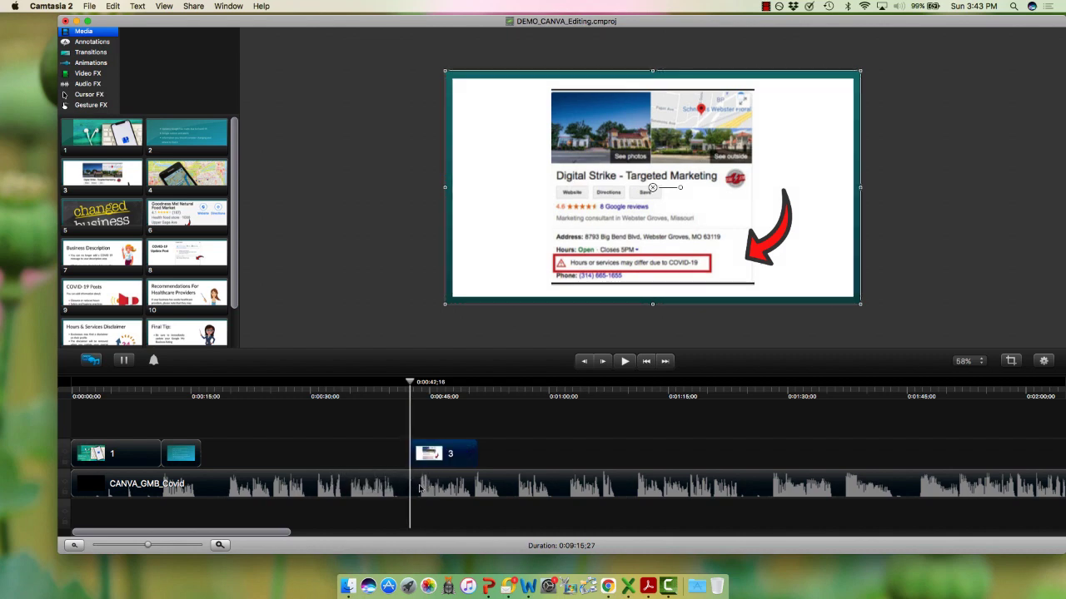
drag(200, 446, 410, 453)
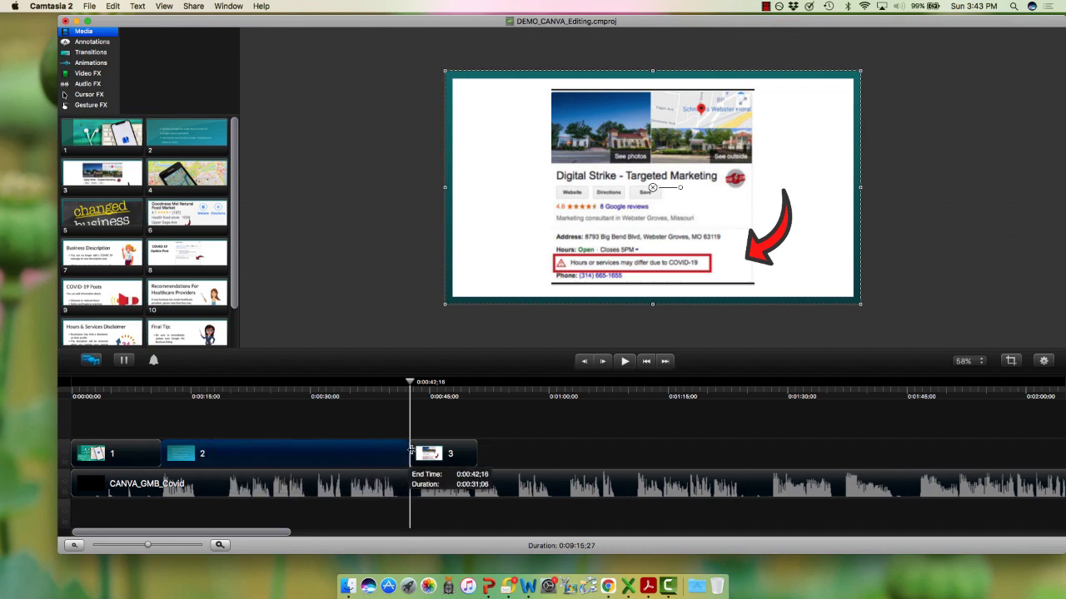
click(147, 453)
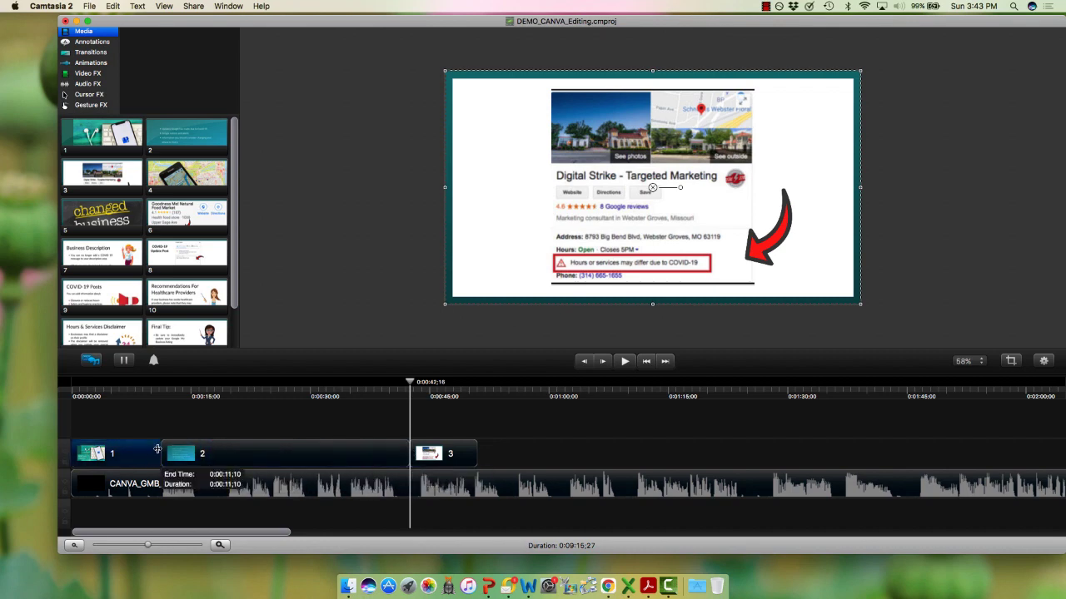
click(176, 454)
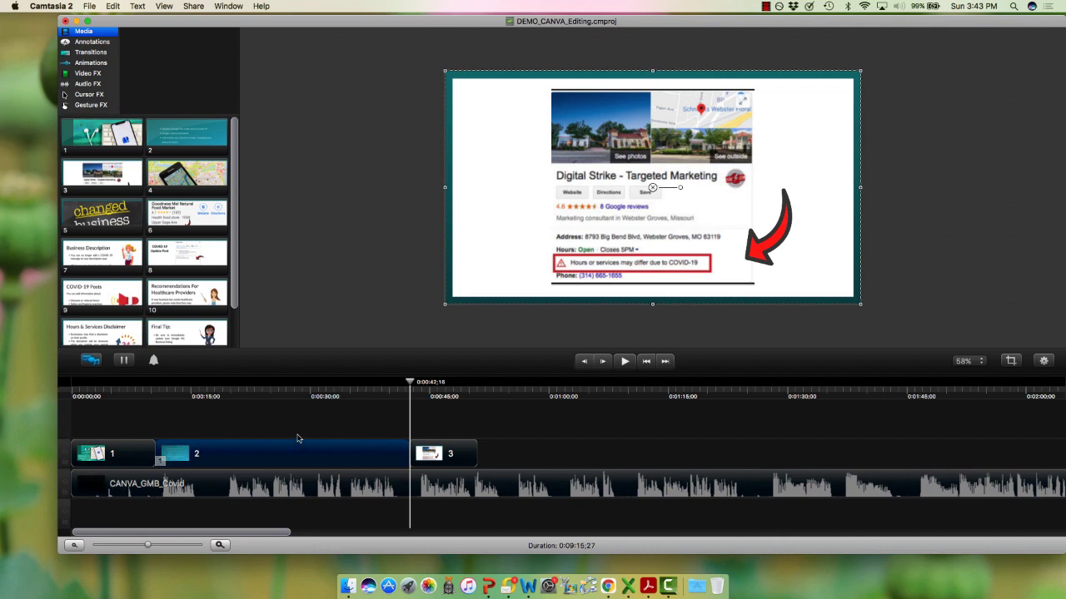
click(460, 459)
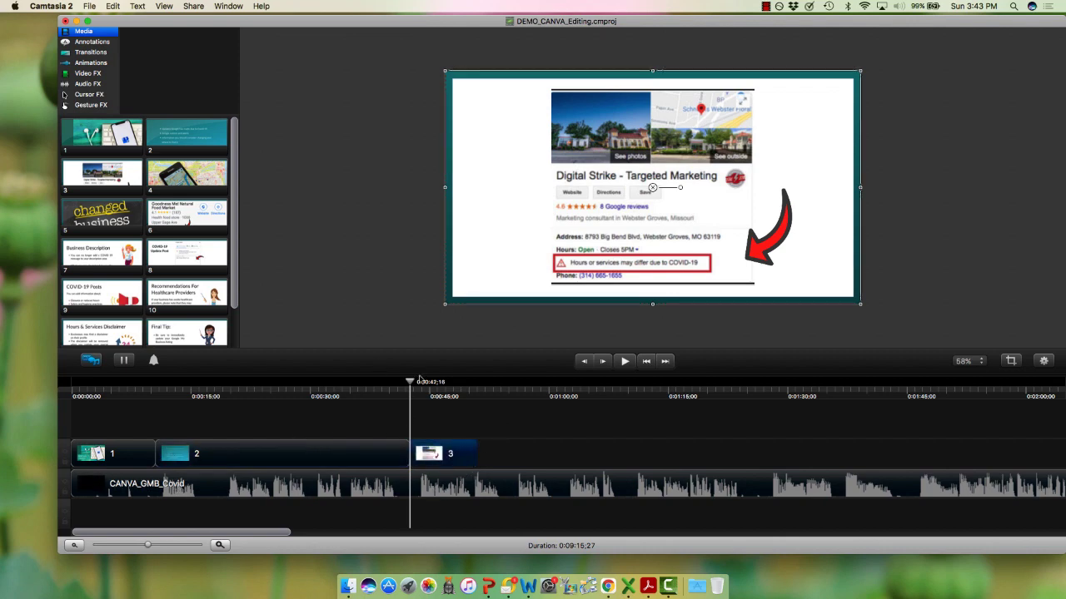
drag(409, 383, 571, 380)
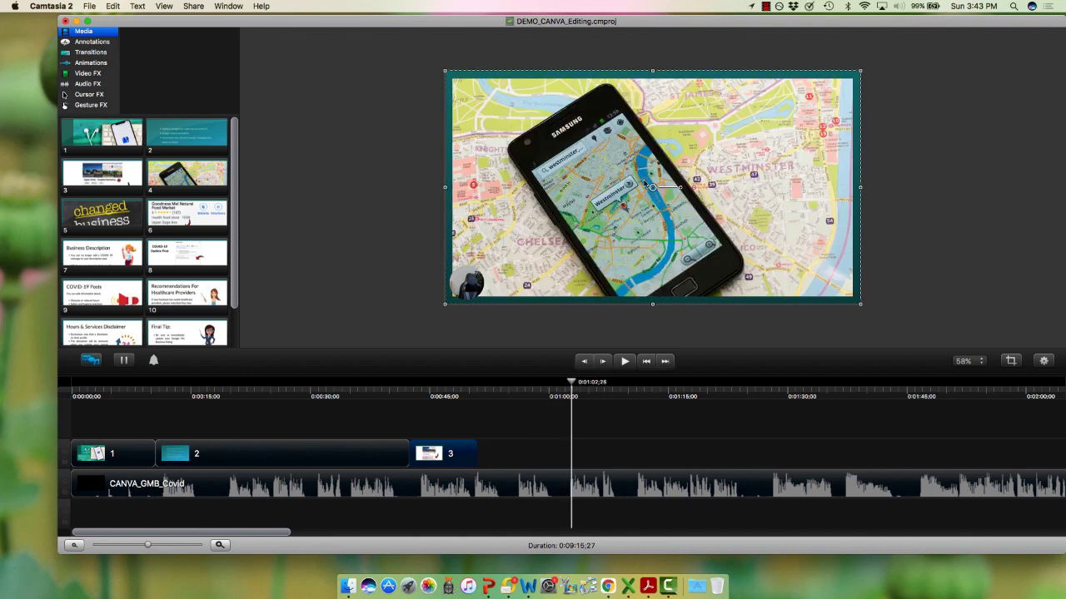
Place the phone-on-map slide at 0:01:01;24 and stretch slide 3 to meet it
drag(572, 385, 563, 385)
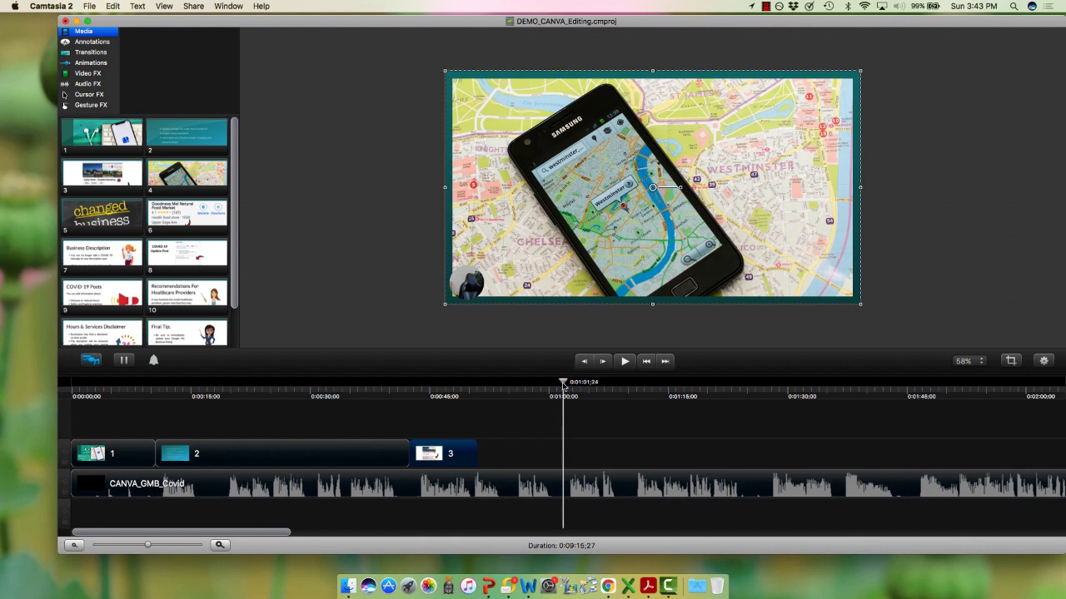
click(165, 176)
drag(165, 176, 575, 453)
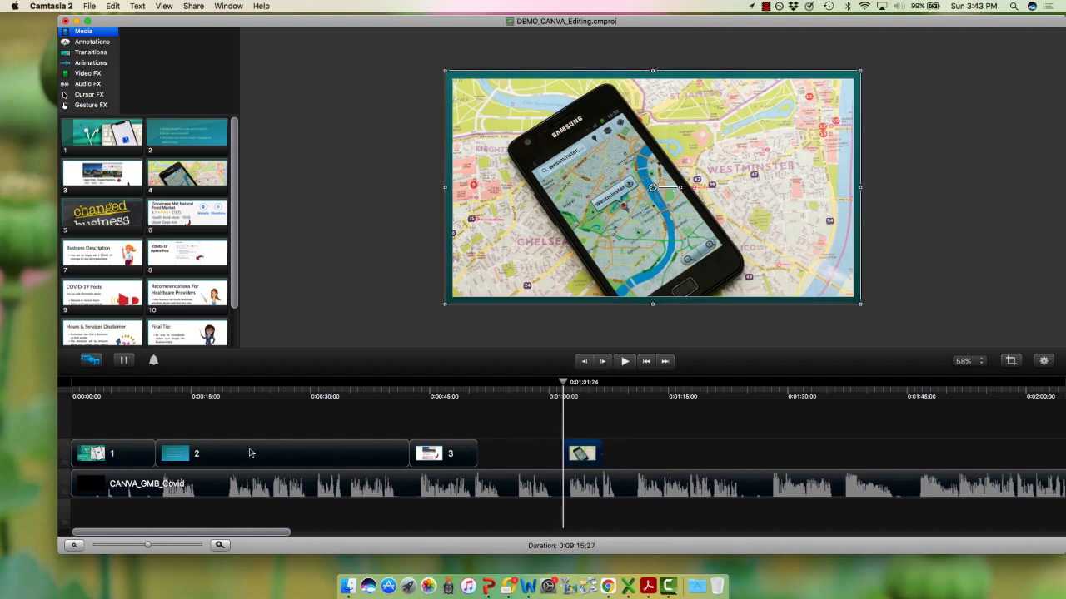
click(472, 451)
drag(472, 451, 559, 455)
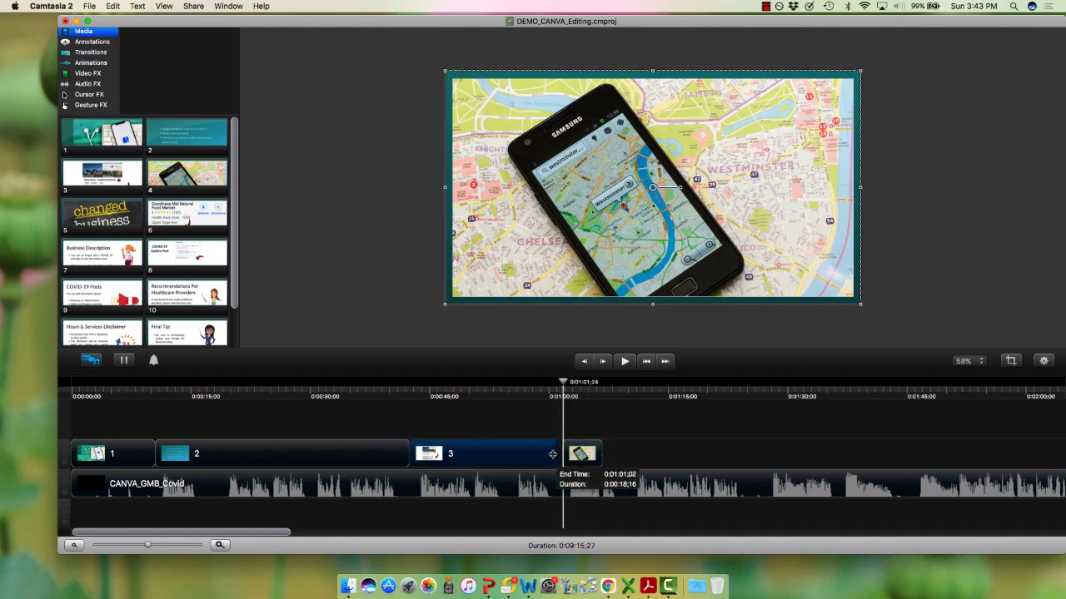
click(562, 454)
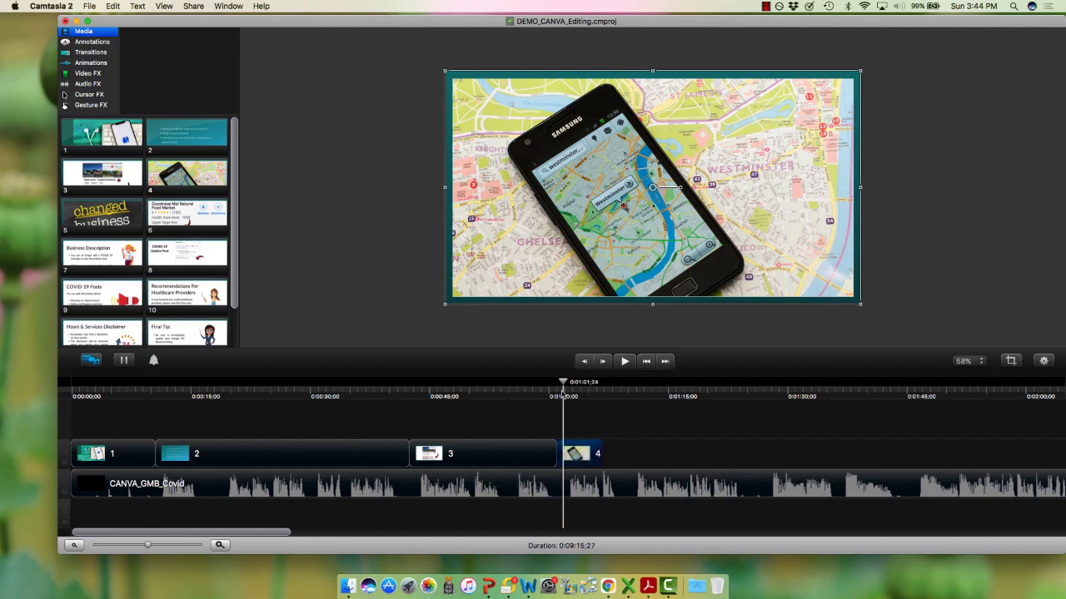
click(660, 386)
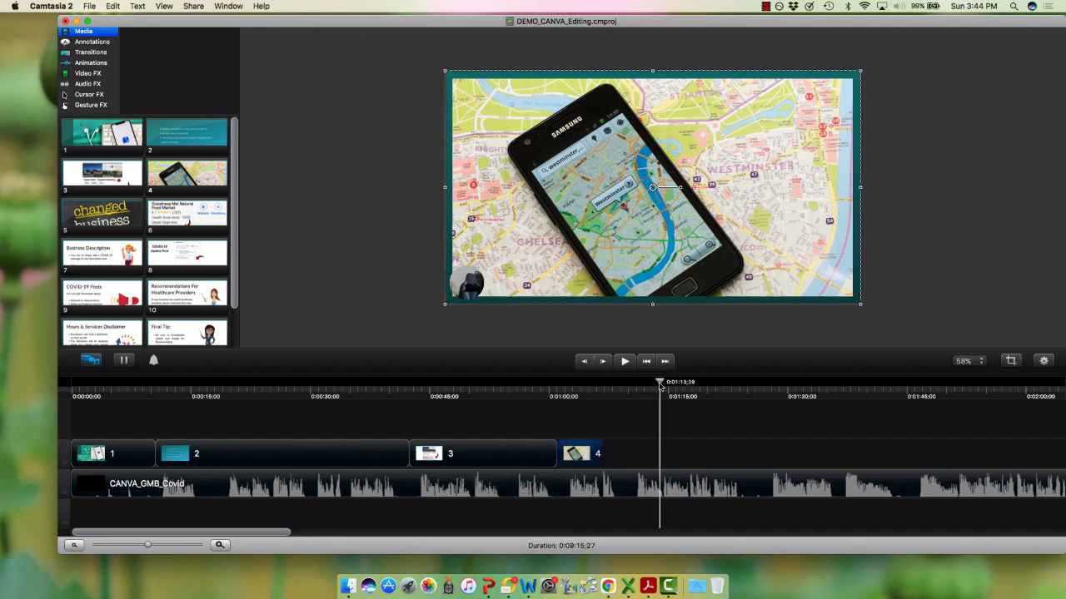
click(775, 388)
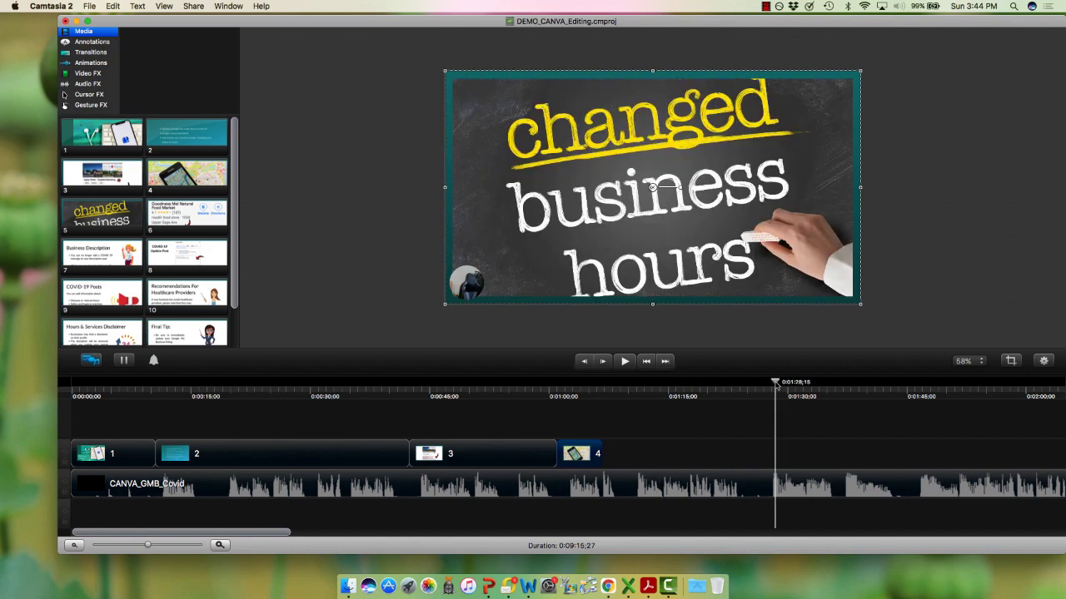
Stretch the map slide to 0:01:25;08 and add the changed business hours slide near 0:01:31
drag(774, 383, 749, 381)
click(597, 454)
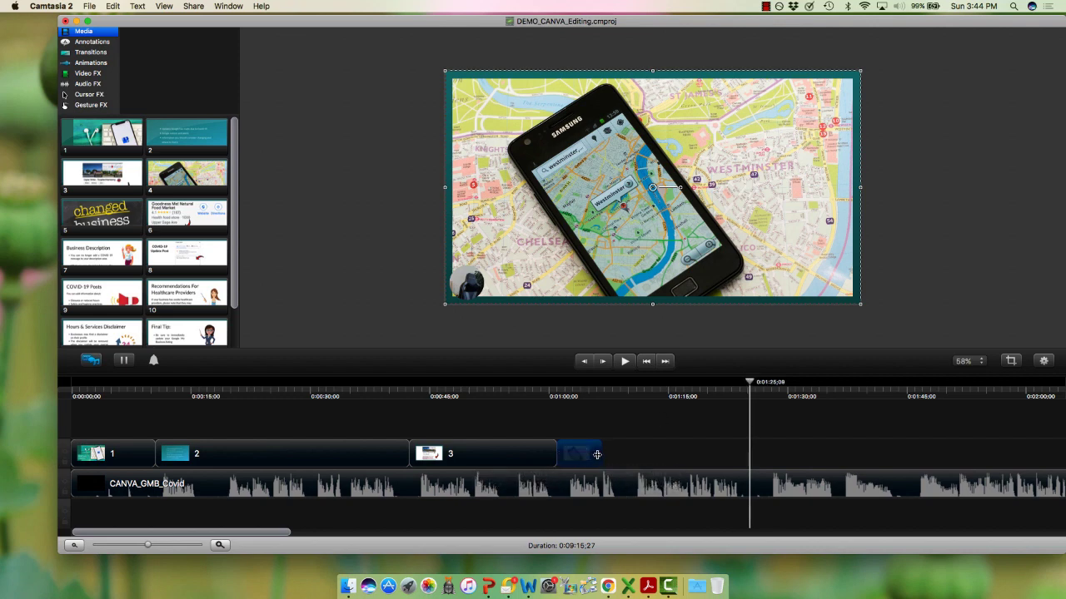
drag(597, 455, 750, 455)
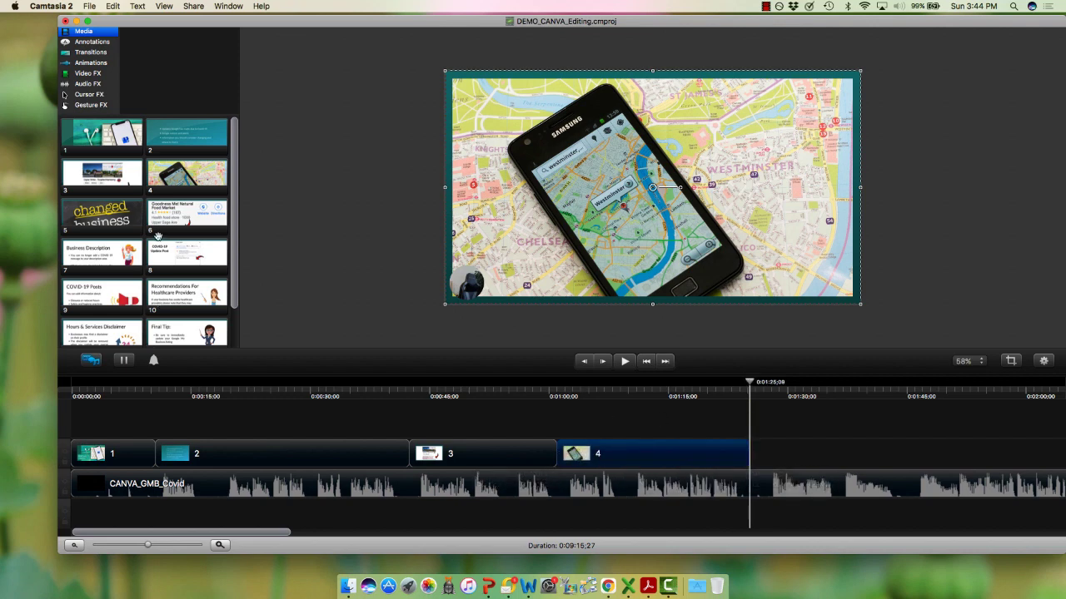
drag(93, 214, 787, 451)
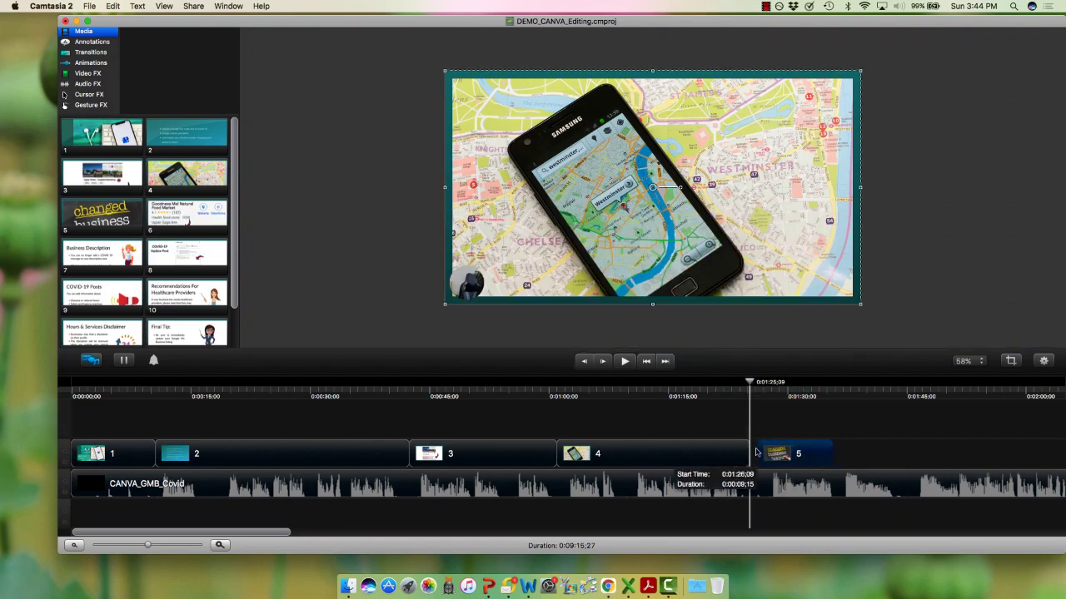
click(699, 388)
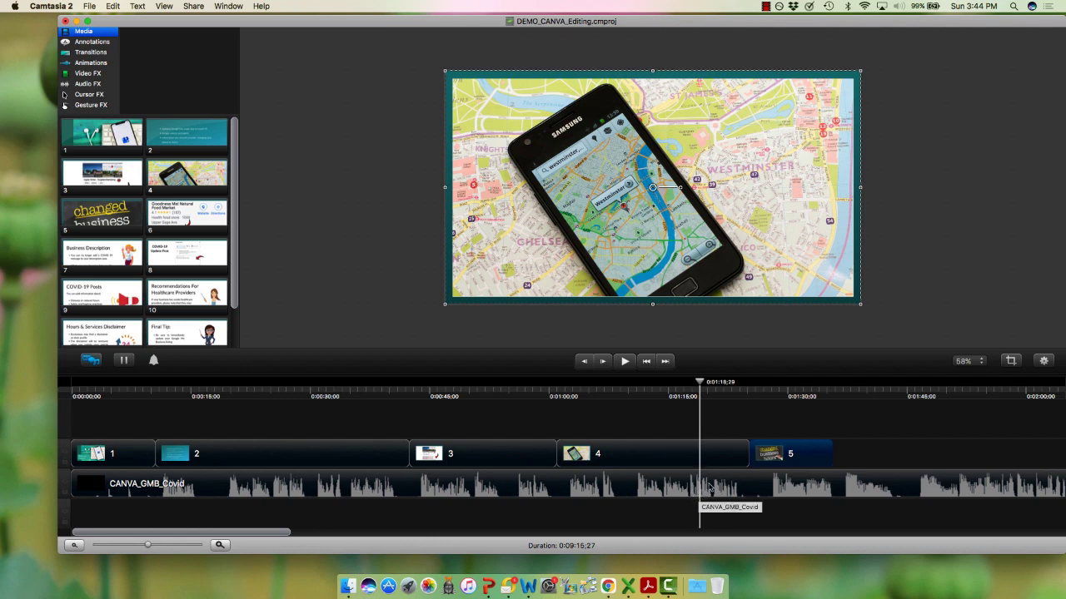
click(728, 483)
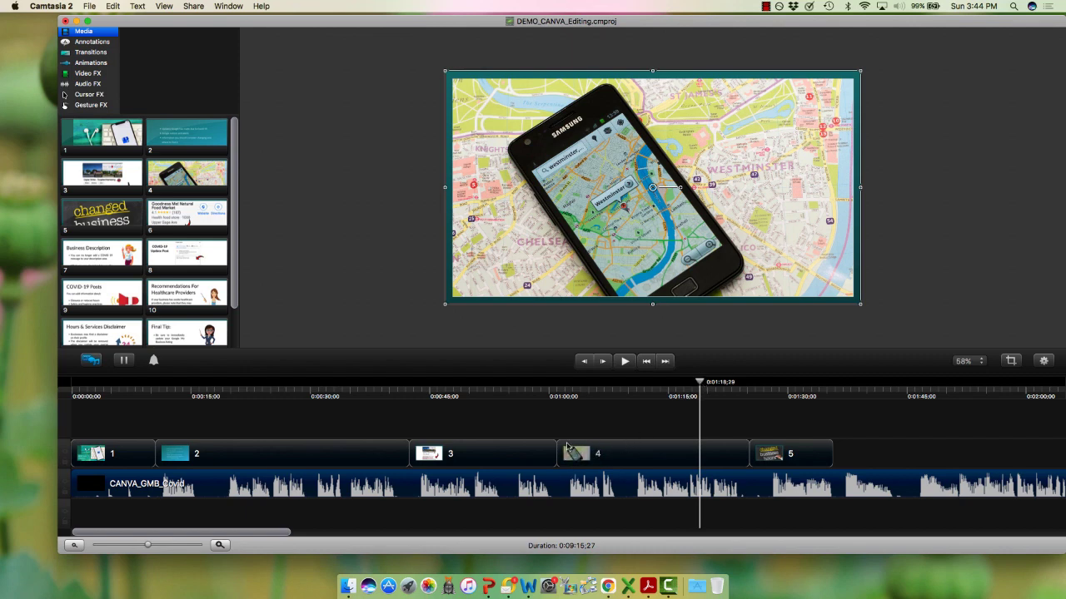
drag(815, 398, 801, 405)
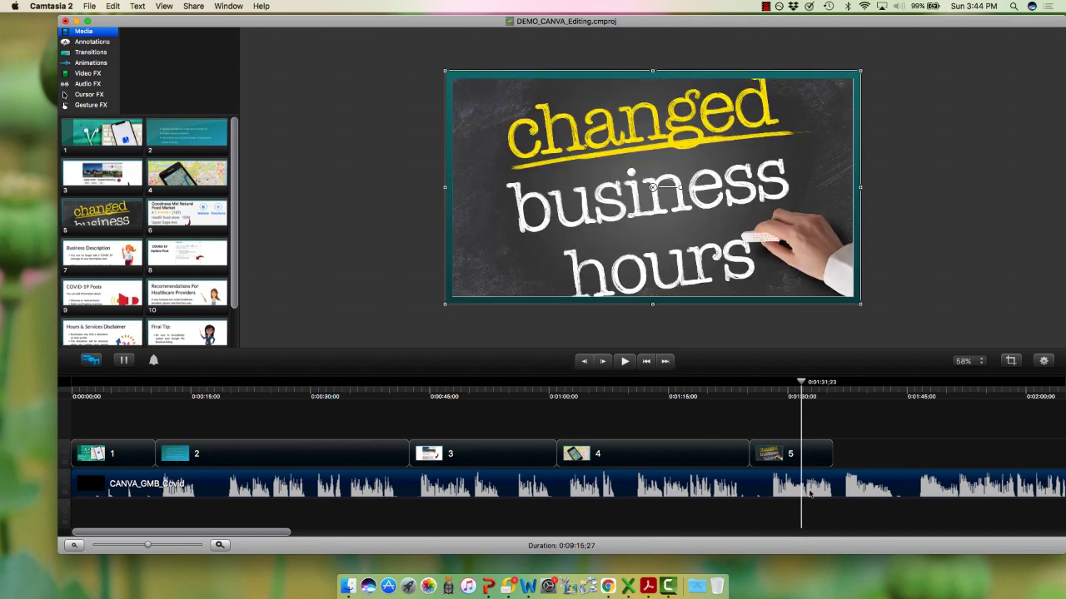
drag(762, 454, 801, 479)
Place the Goodness Me card as slide 6 on the image track at 0:01:44;11
drag(252, 533, 366, 535)
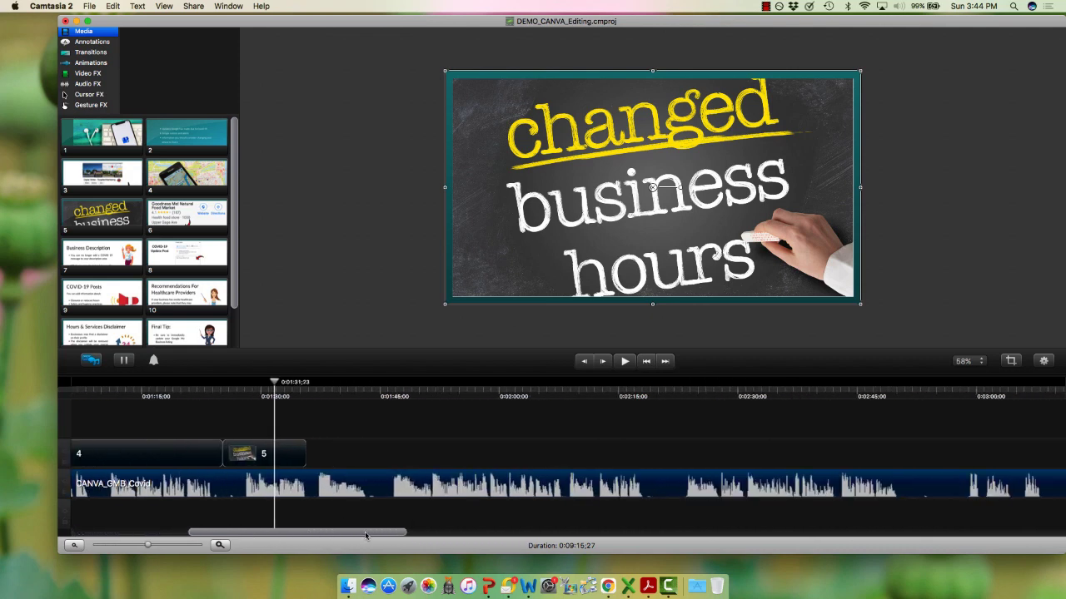
drag(311, 388, 323, 383)
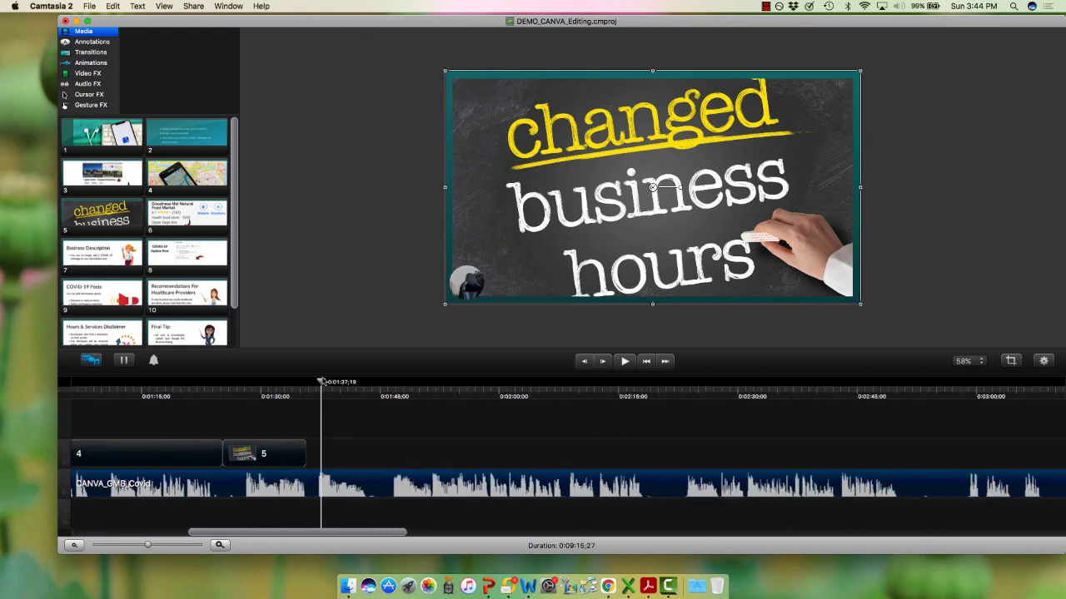
drag(323, 383, 375, 384)
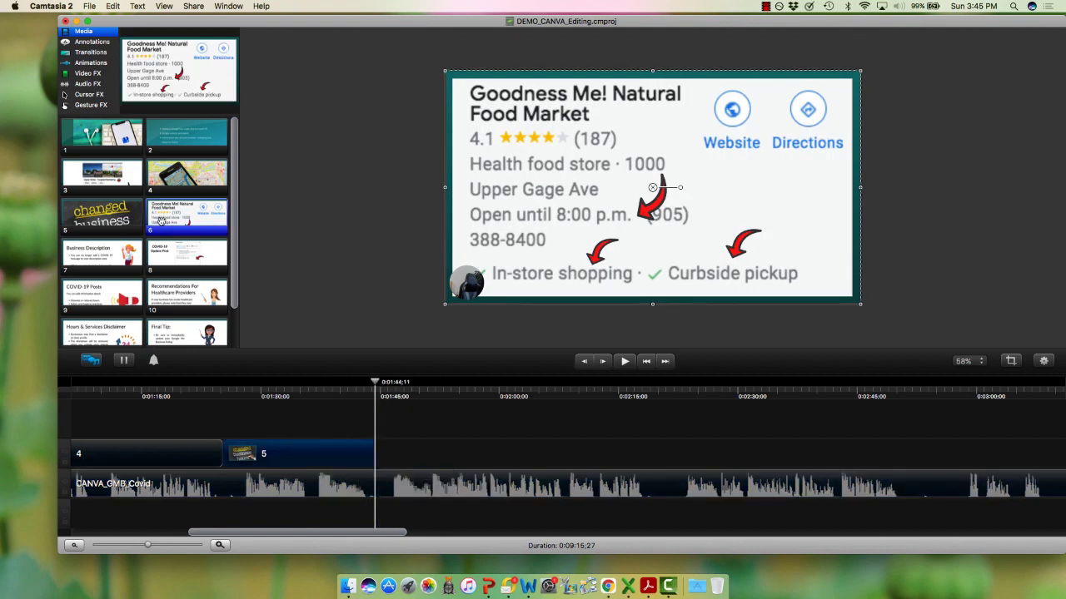
key(super+v)
Add the Business Description slide as clip 7, ending around 0:02:20
drag(691, 391, 755, 455)
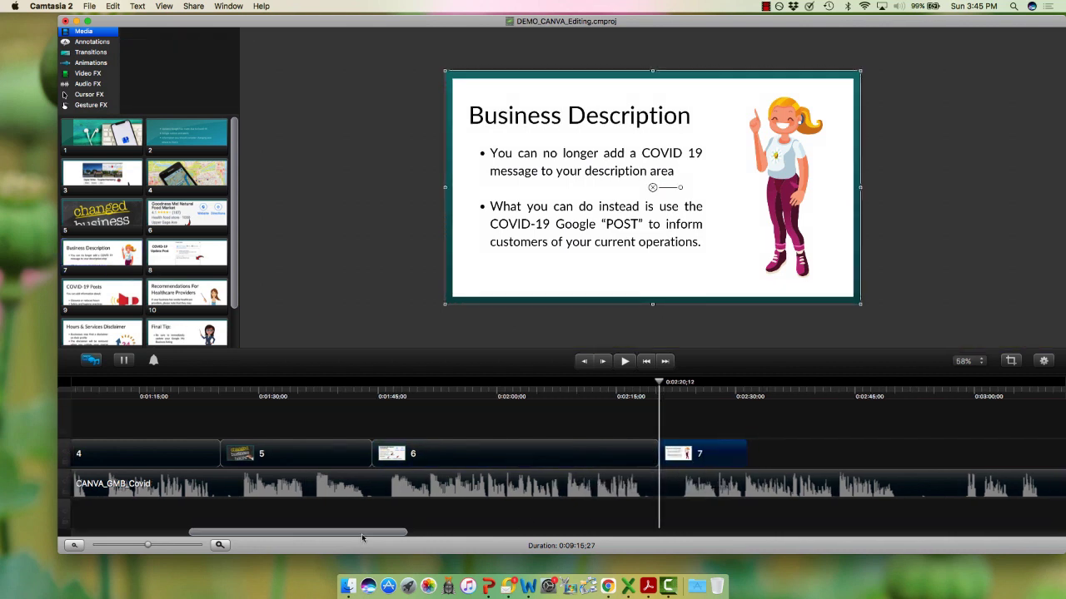
drag(362, 533, 467, 534)
drag(182, 384, 471, 401)
drag(262, 453, 475, 453)
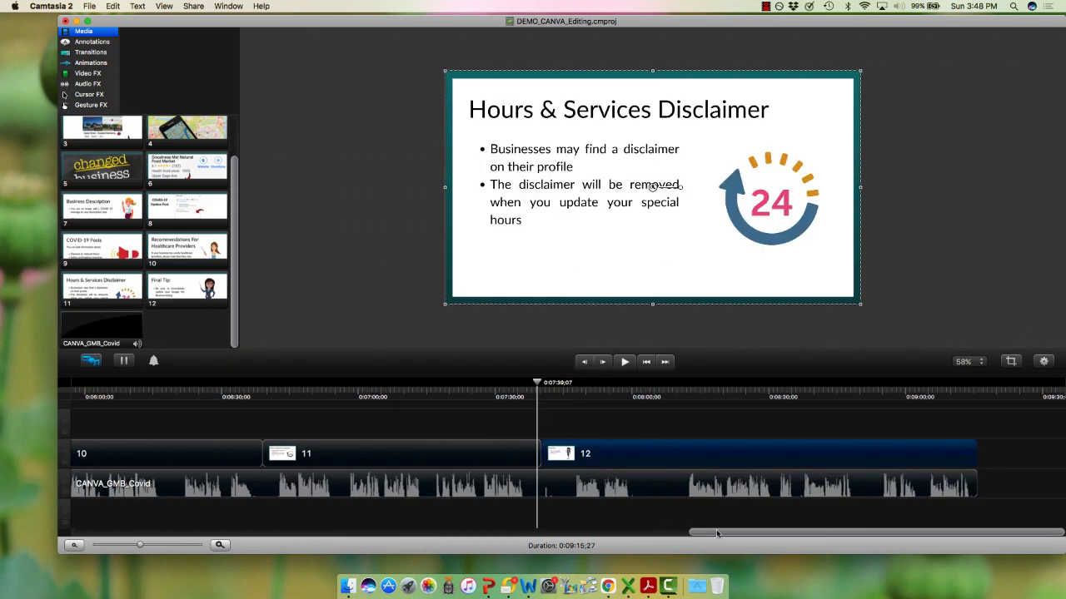
drag(717, 533, 330, 527)
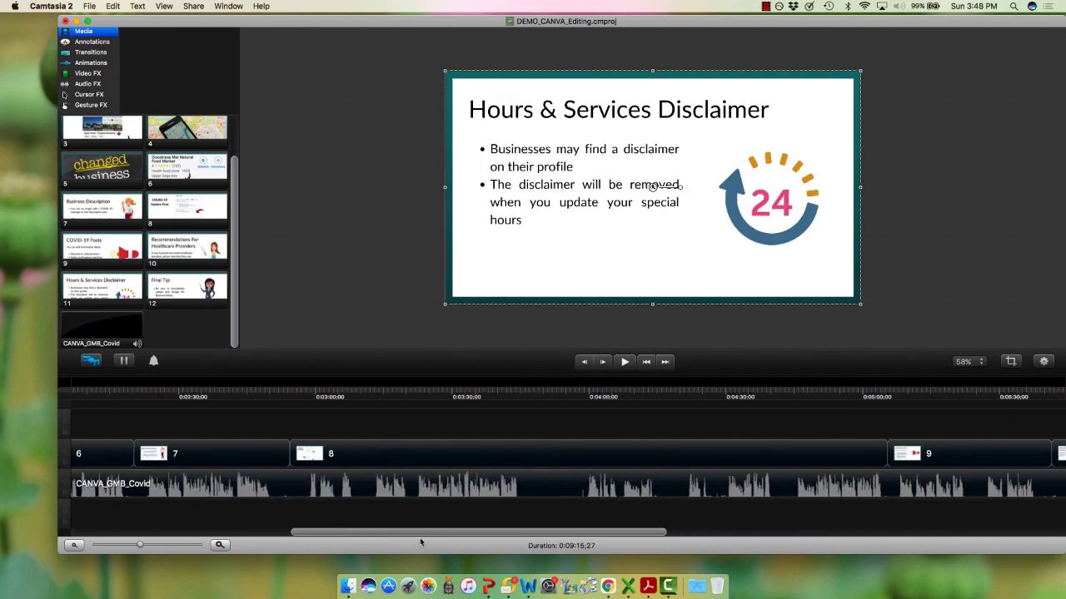
Scroll the timeline back to time zero to view slides 1–8 above the CANVA_GMB_Covid narration
drag(446, 536, 172, 528)
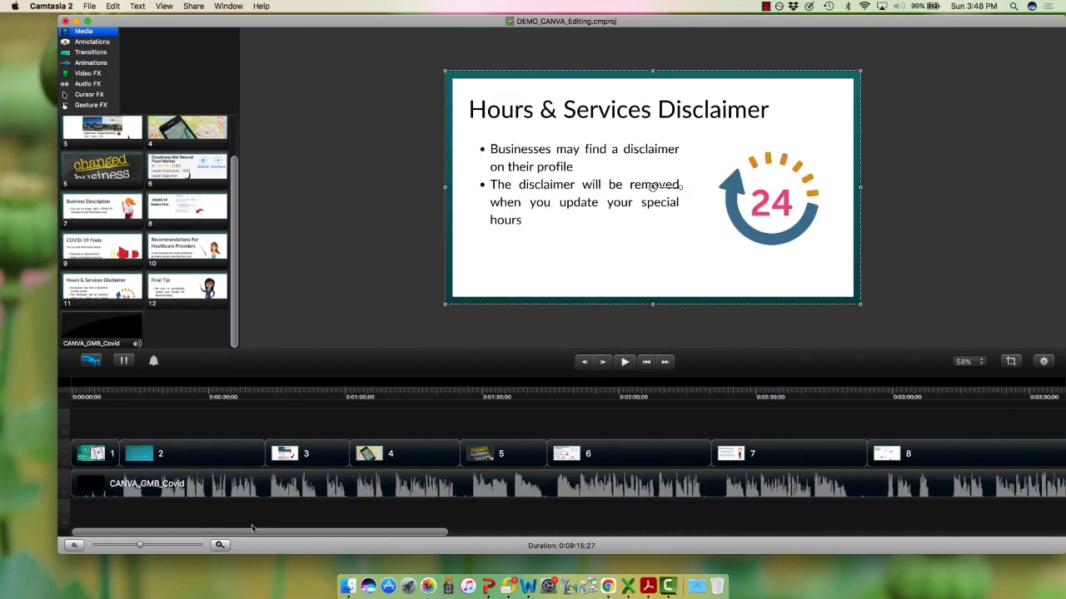
scroll(316, 492, right, 1)
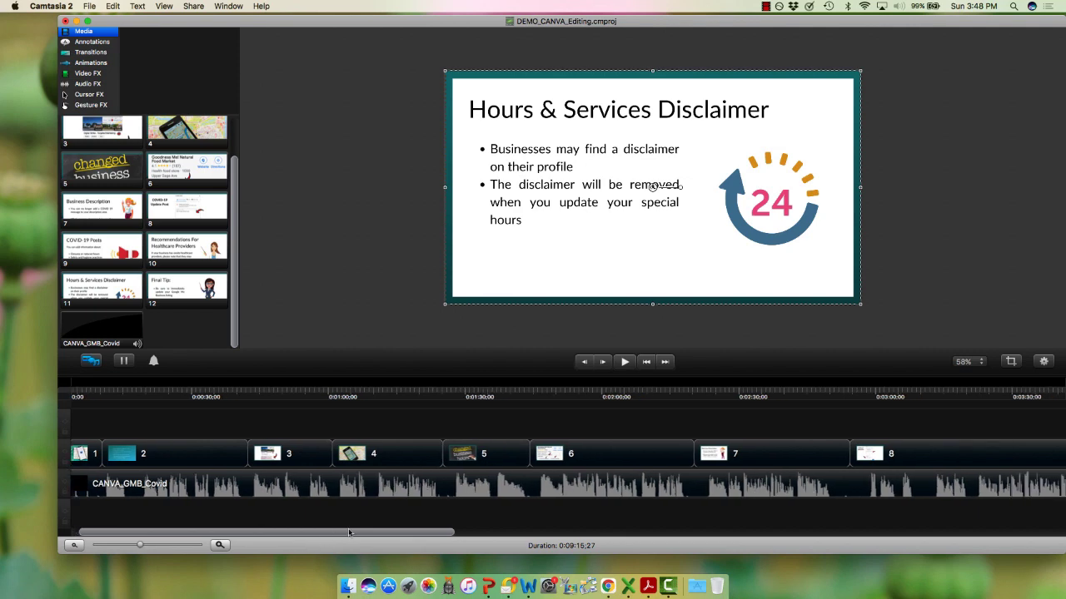